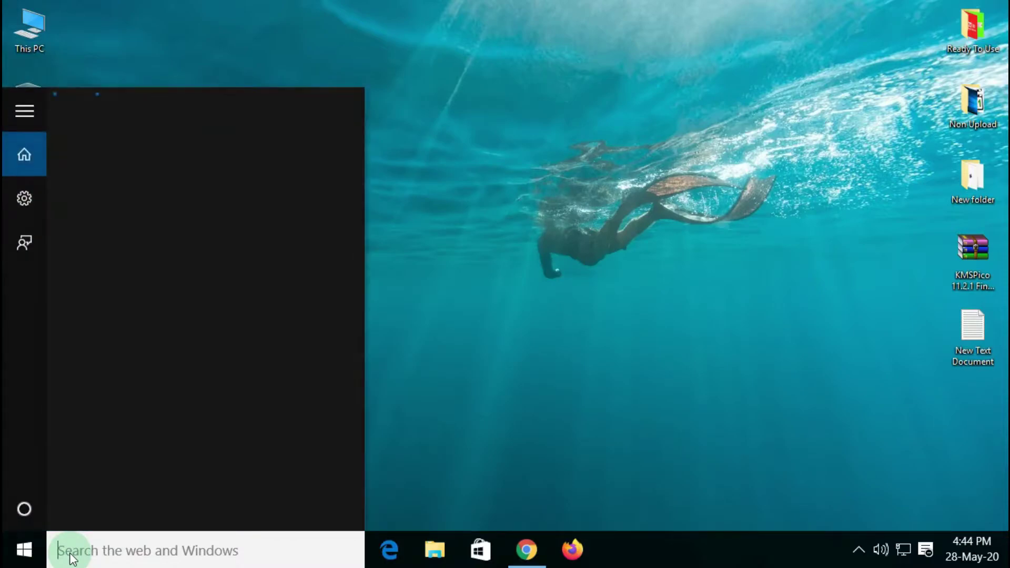
- Search Windows for gpedit, open the Local Group Policy Editor and maximize its window
text(gpe)
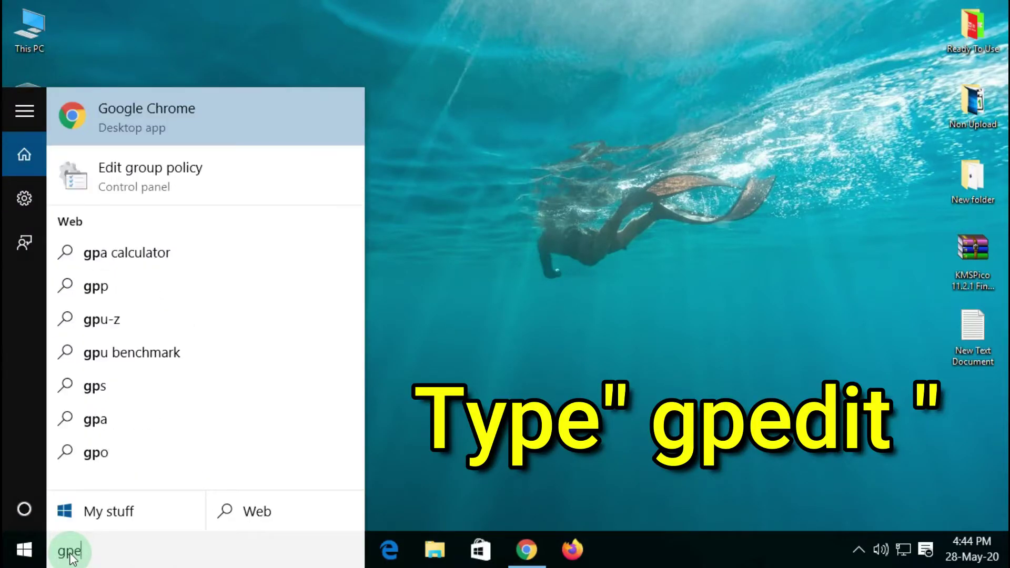
text(dit)
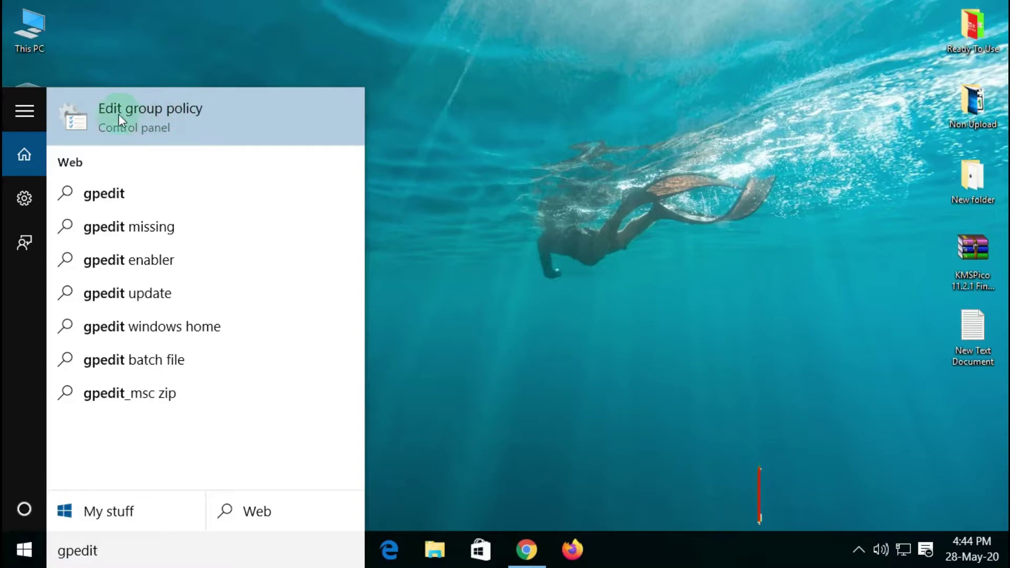
click(132, 111)
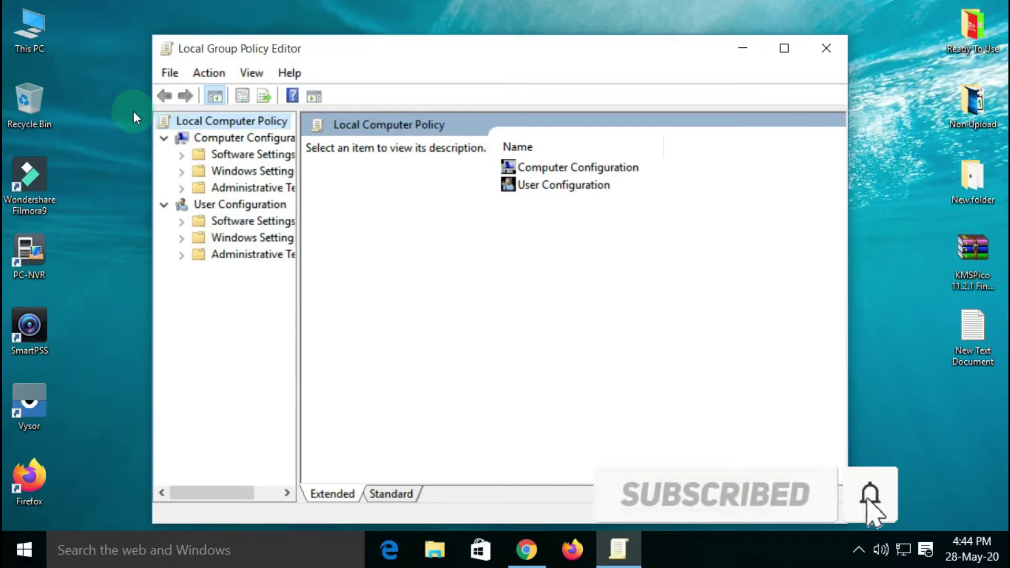
click(672, 62)
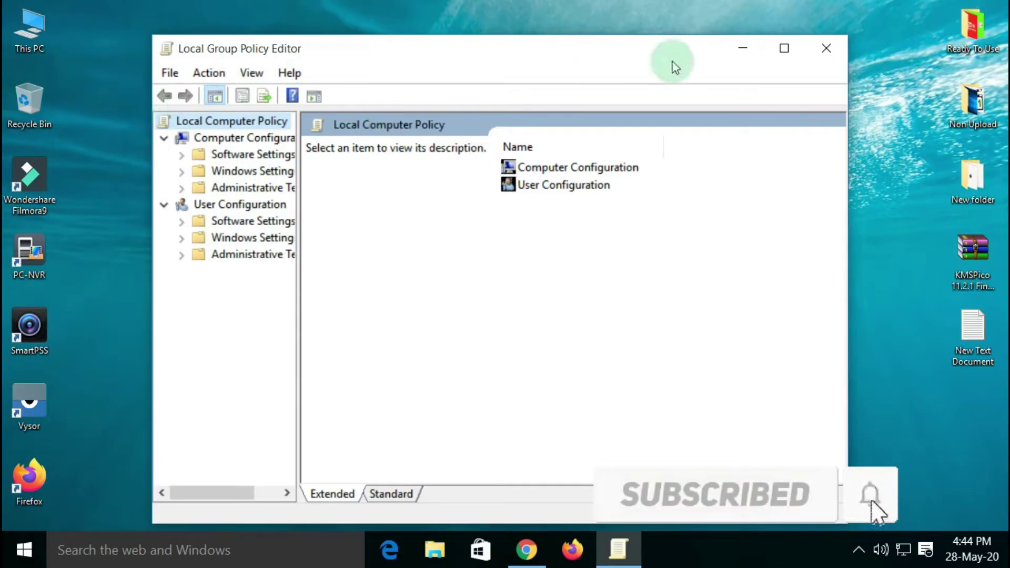
click(778, 47)
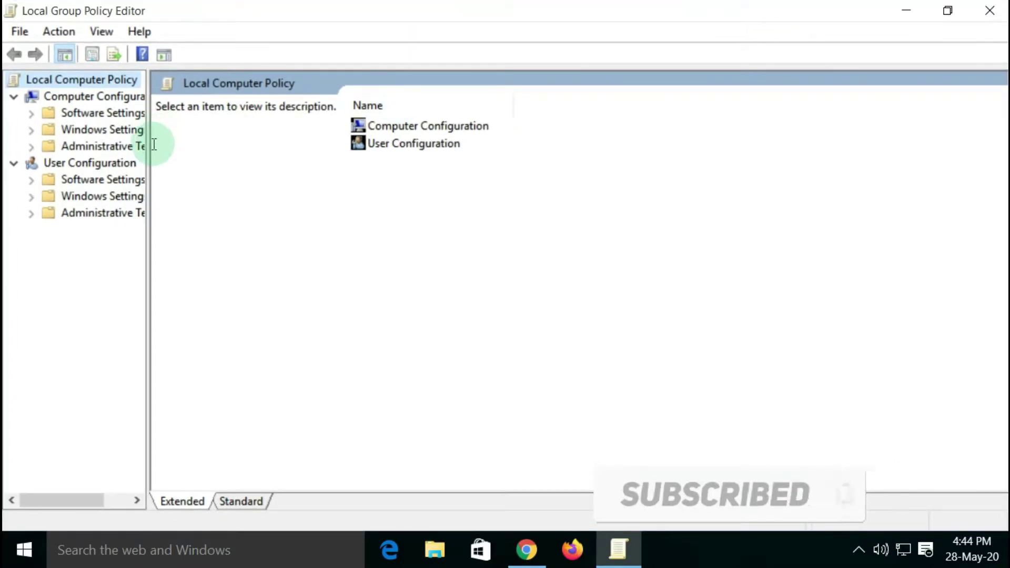
- Go to Administrative Templates > Network > QoS Packet Scheduler under Computer Configuration, widening the policy tree to read its names
drag(149, 143, 219, 146)
click(71, 147)
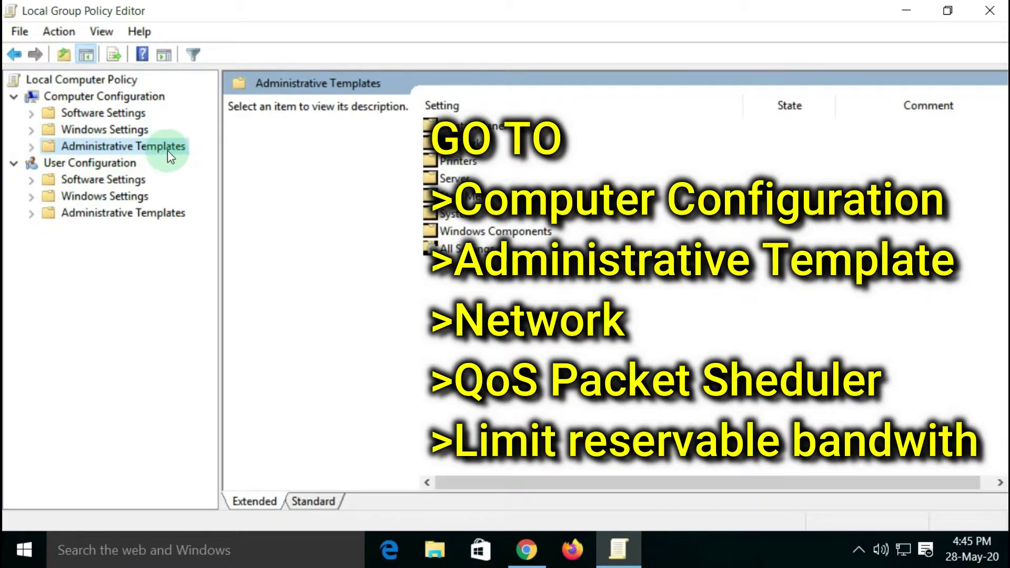
click(80, 151)
click(31, 147)
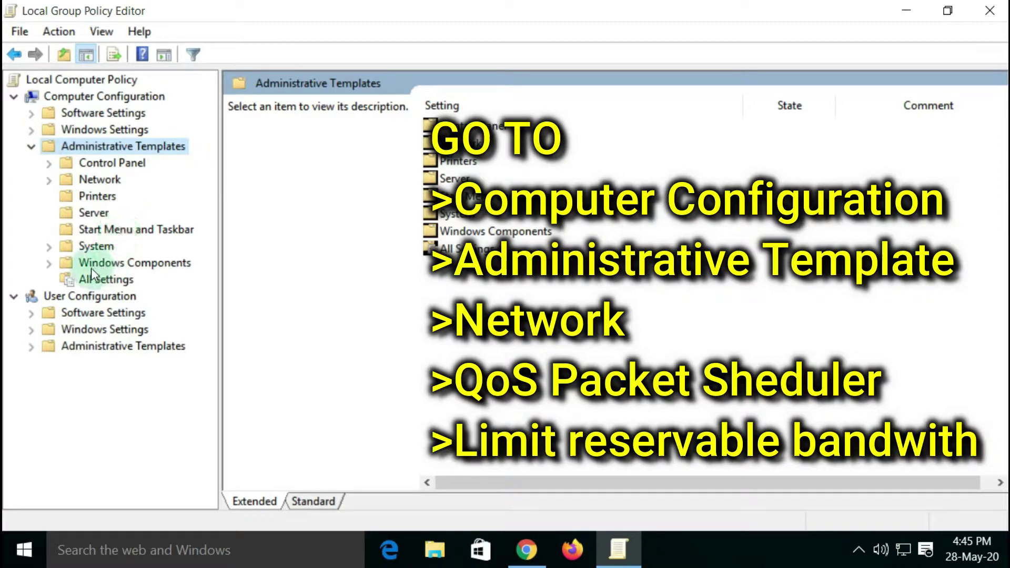
click(97, 182)
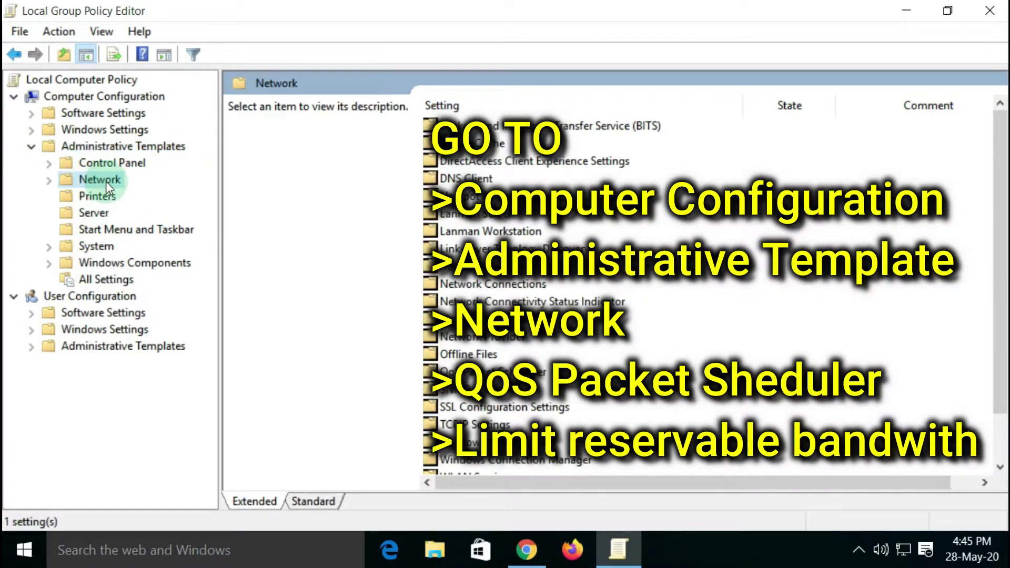
click(48, 180)
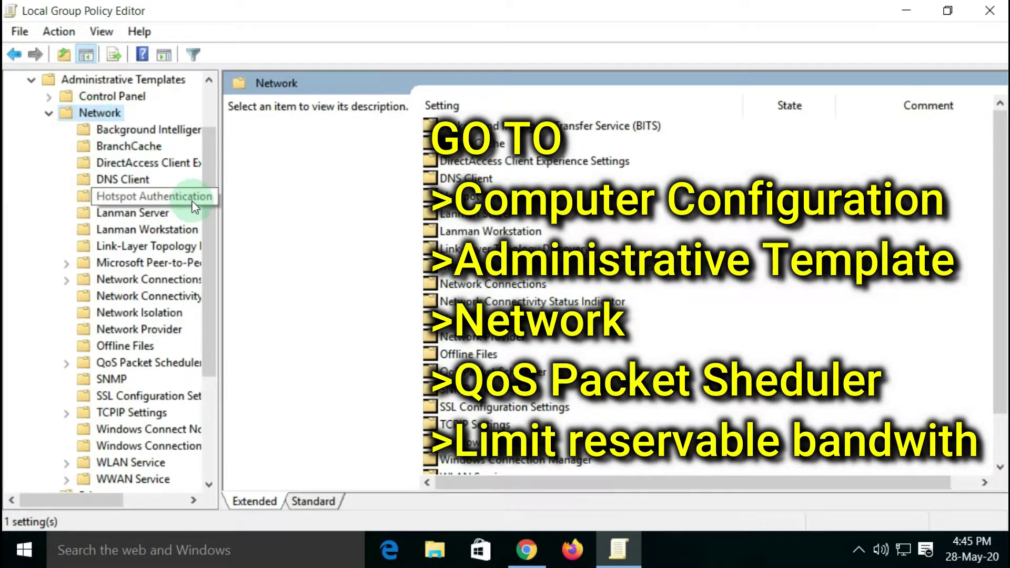
scroll(194, 207, down, 3)
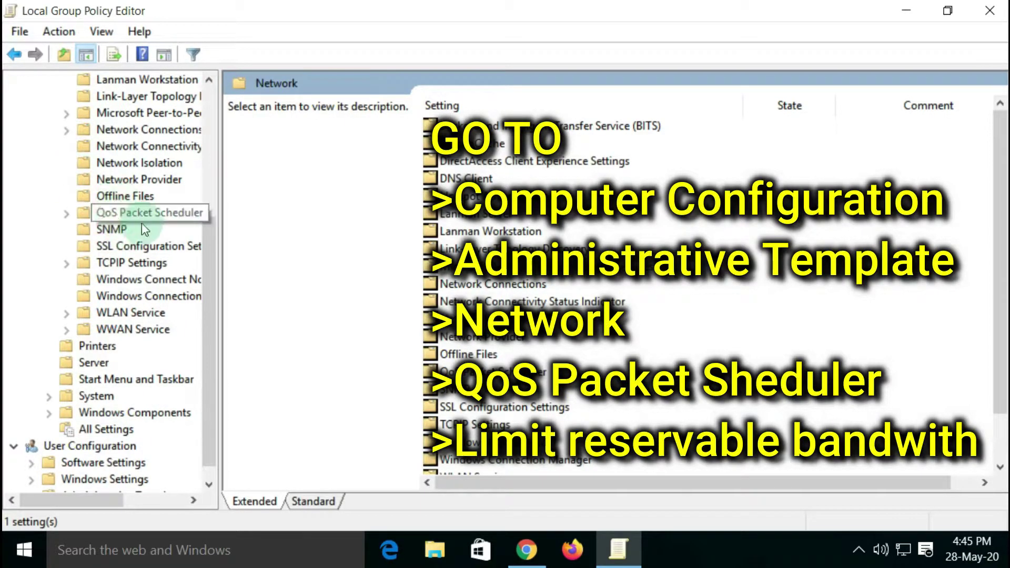
drag(219, 229, 265, 228)
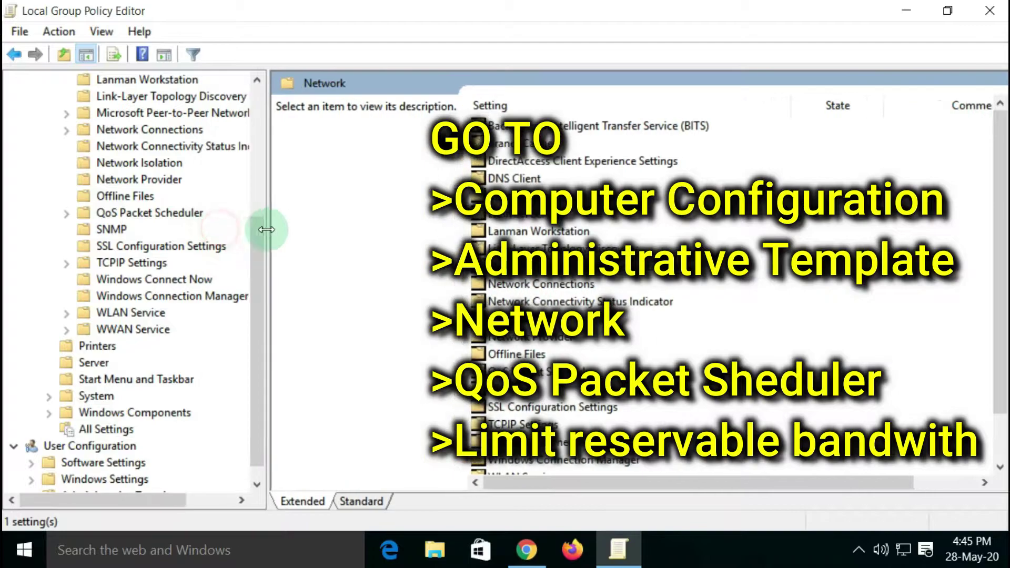
click(120, 214)
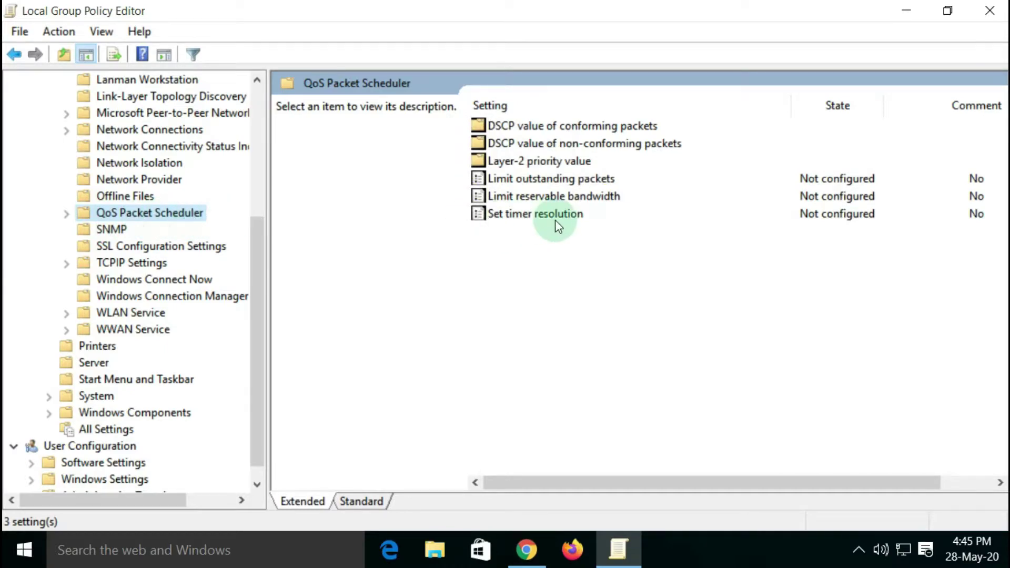
- Enable the Limit reservable bandwidth policy with a bandwidth limit of 0%, apply it, and close the policy editor
click(502, 199)
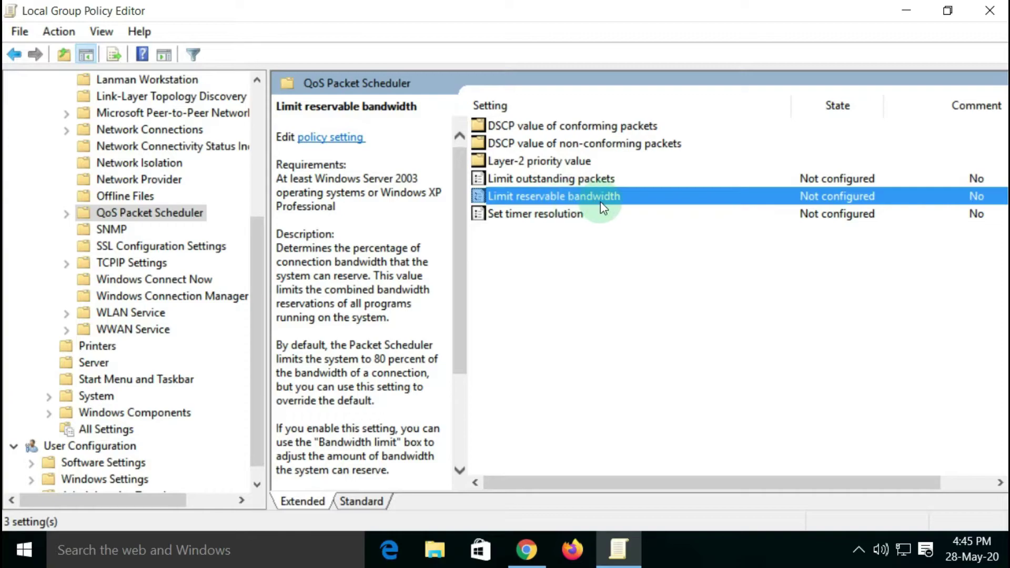
double_click(566, 200)
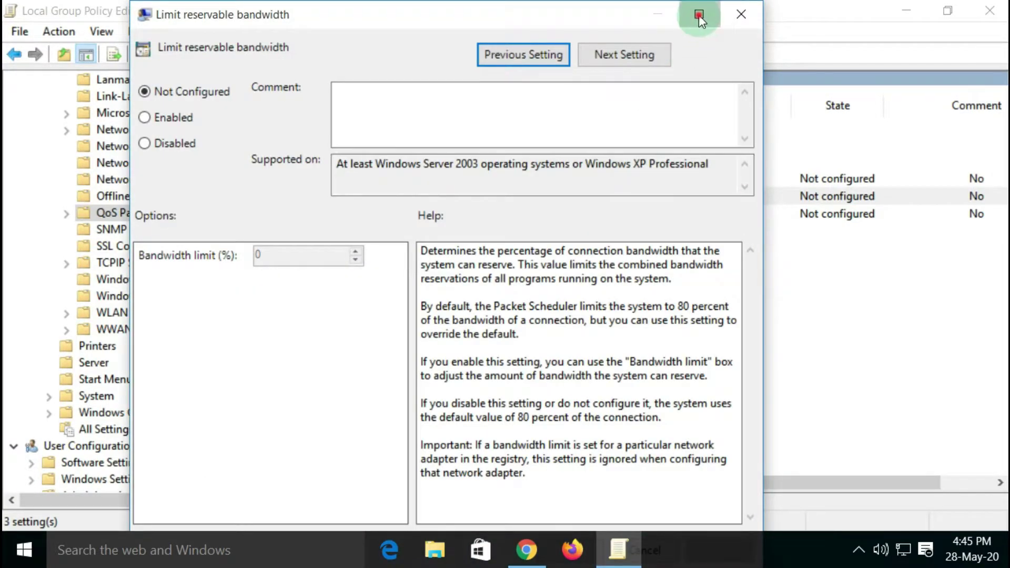
click(698, 16)
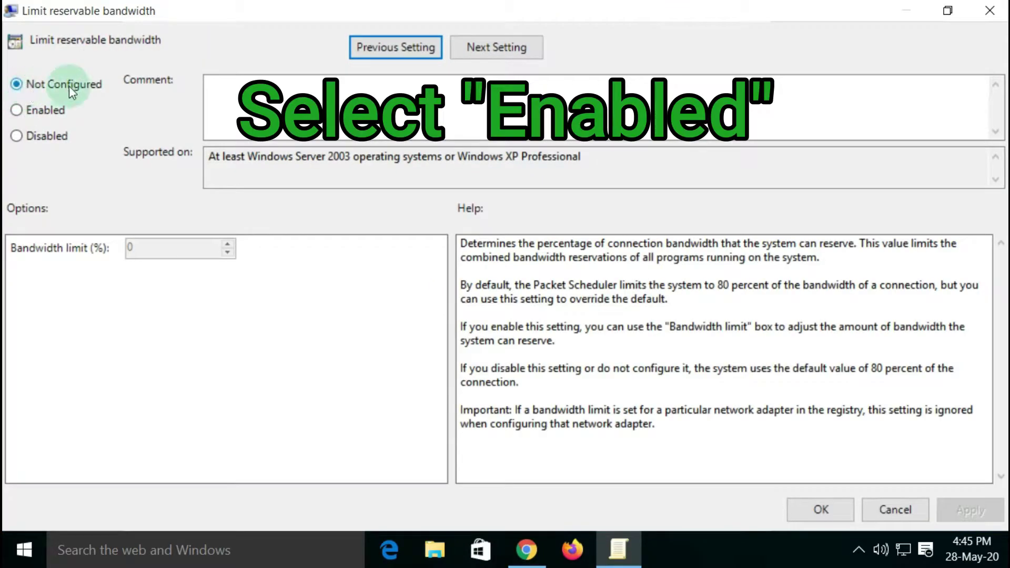
click(18, 111)
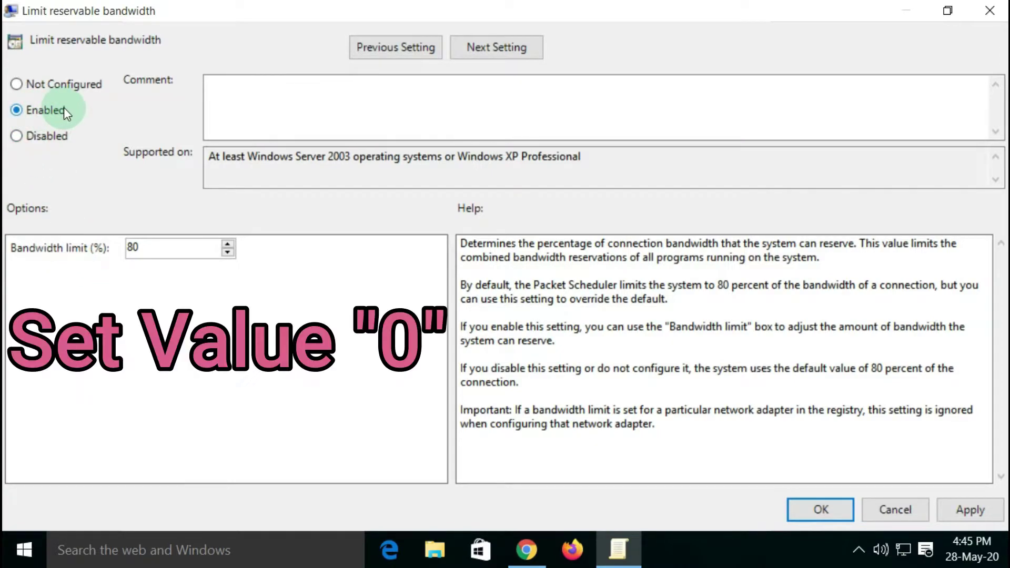
double_click(131, 248)
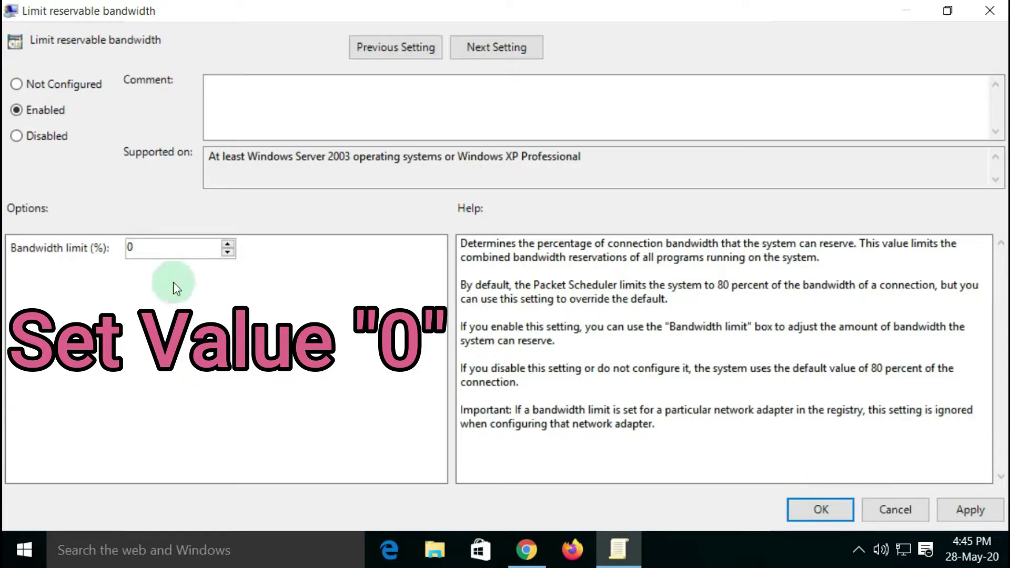
double_click(153, 246)
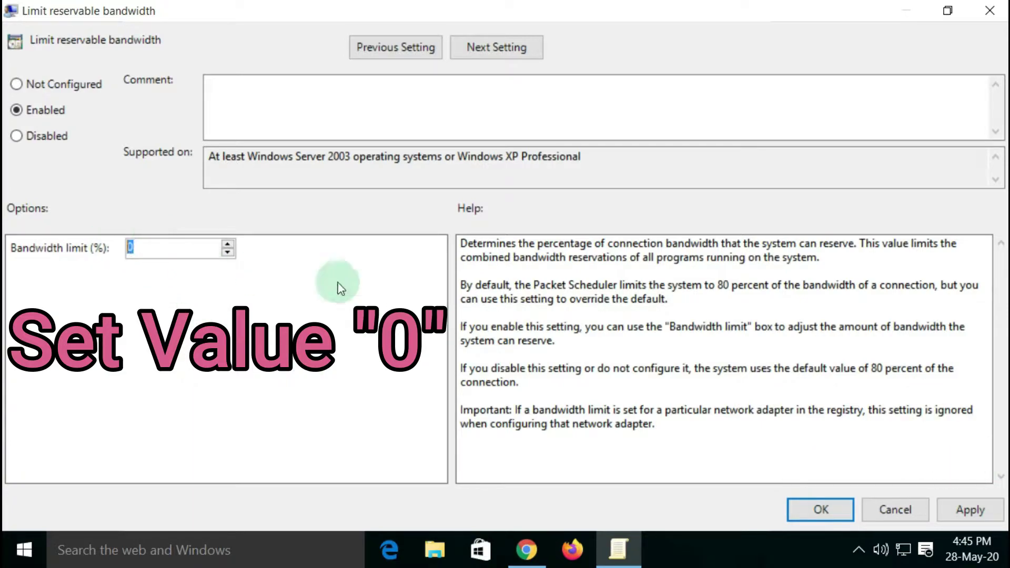
click(977, 514)
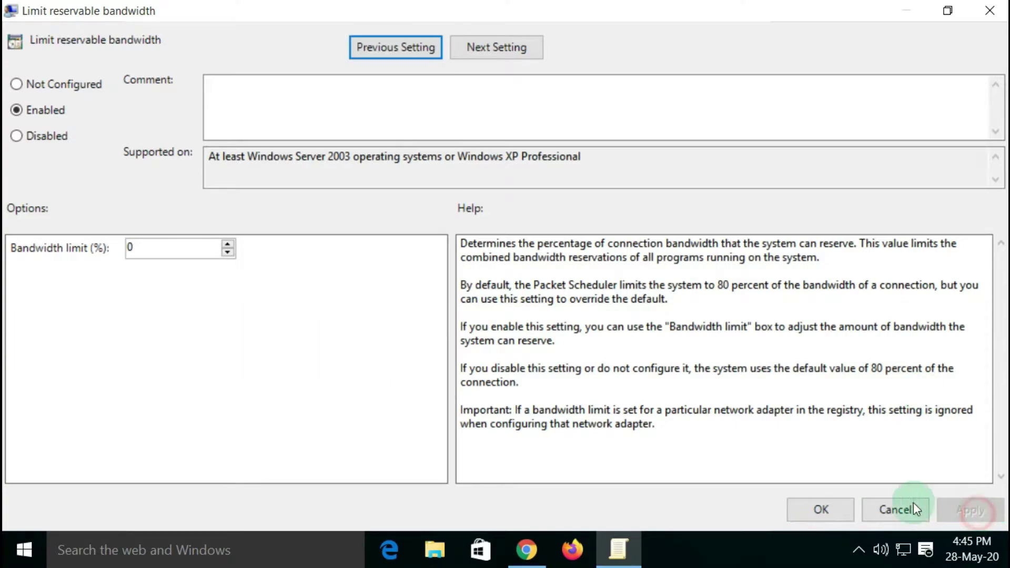
click(819, 509)
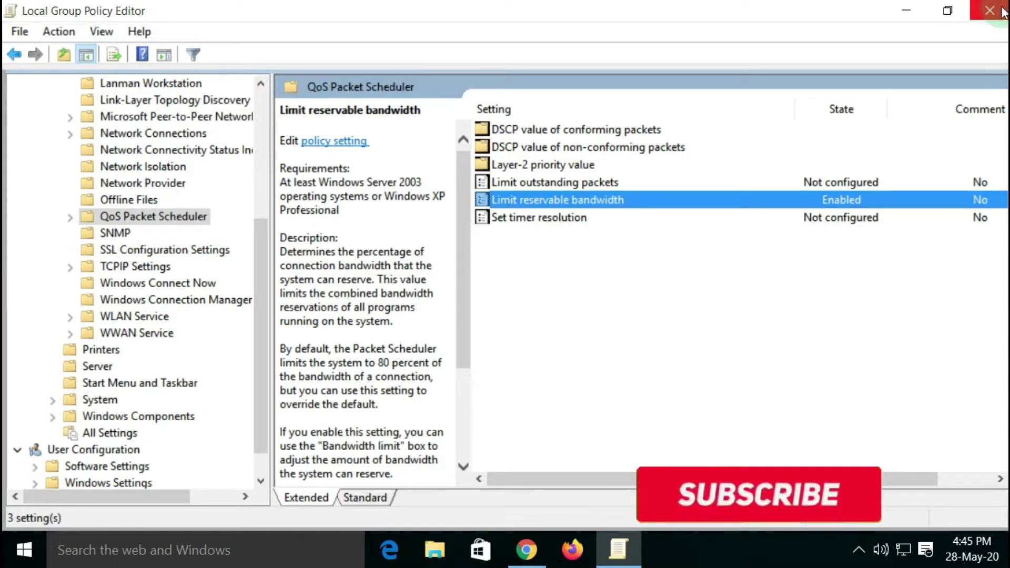
click(1002, 12)
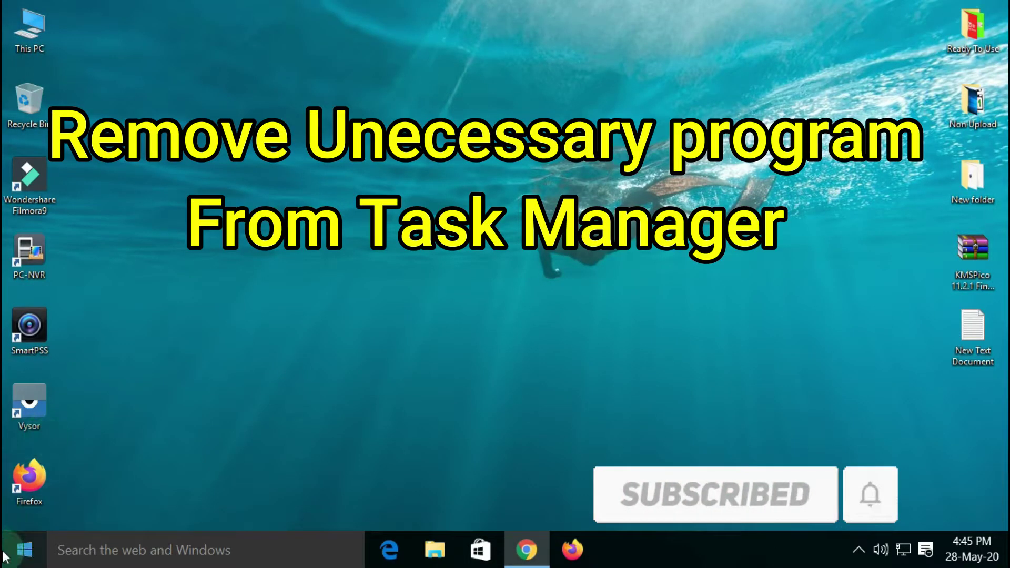
- Open Task Manager in a maximized window and end the Google Chrome app
right_click(677, 562)
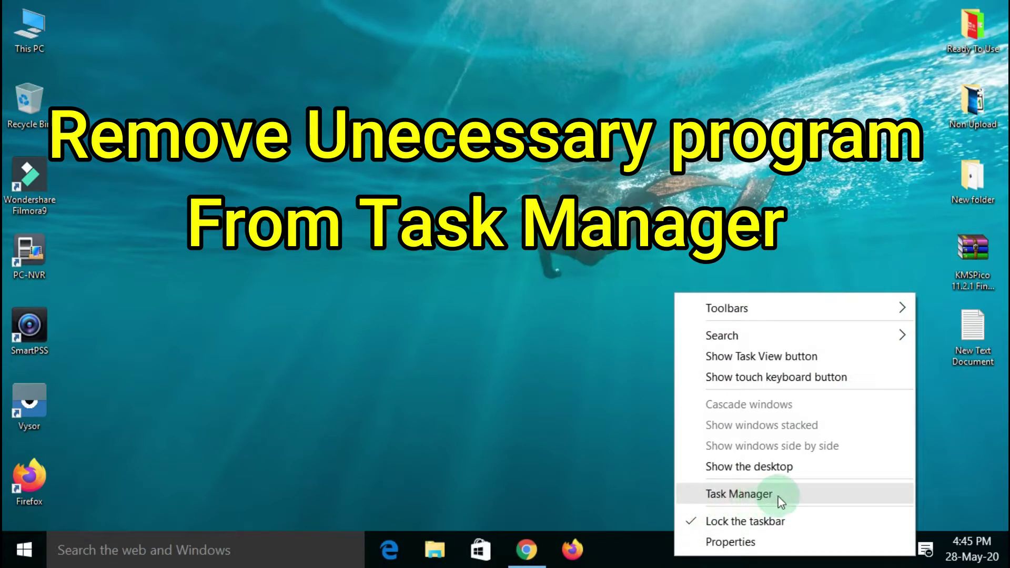
click(735, 495)
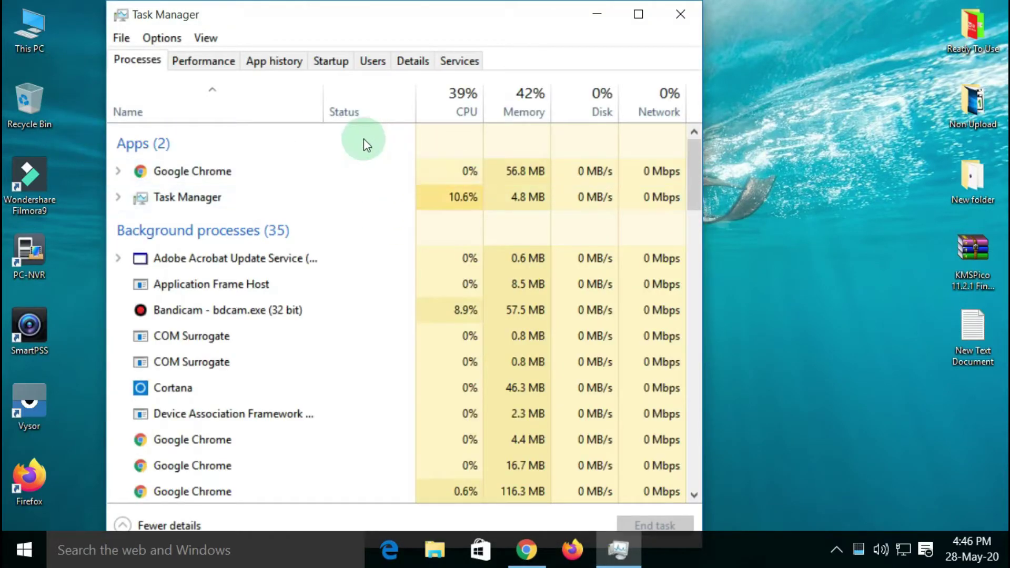
click(170, 178)
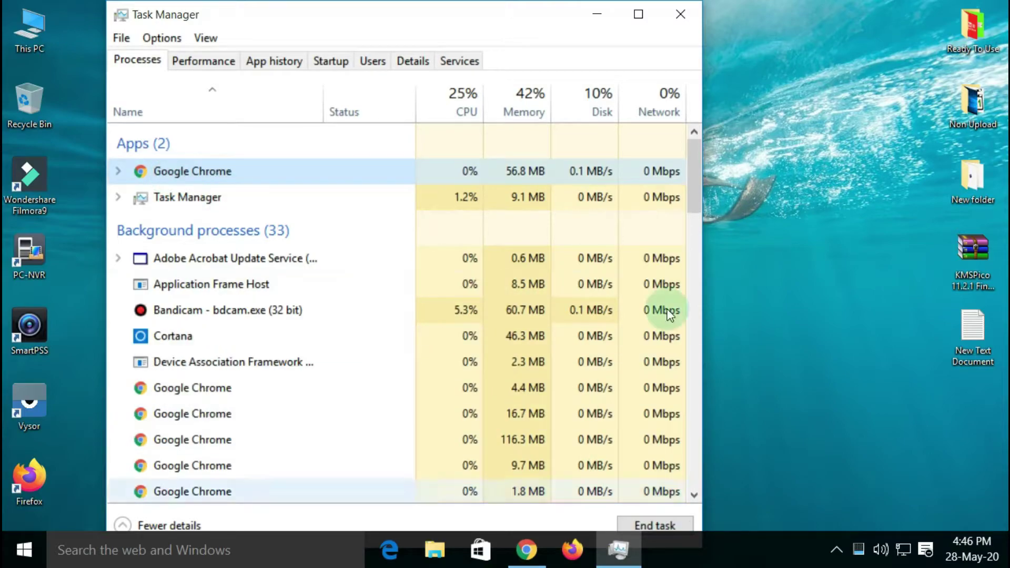
click(640, 13)
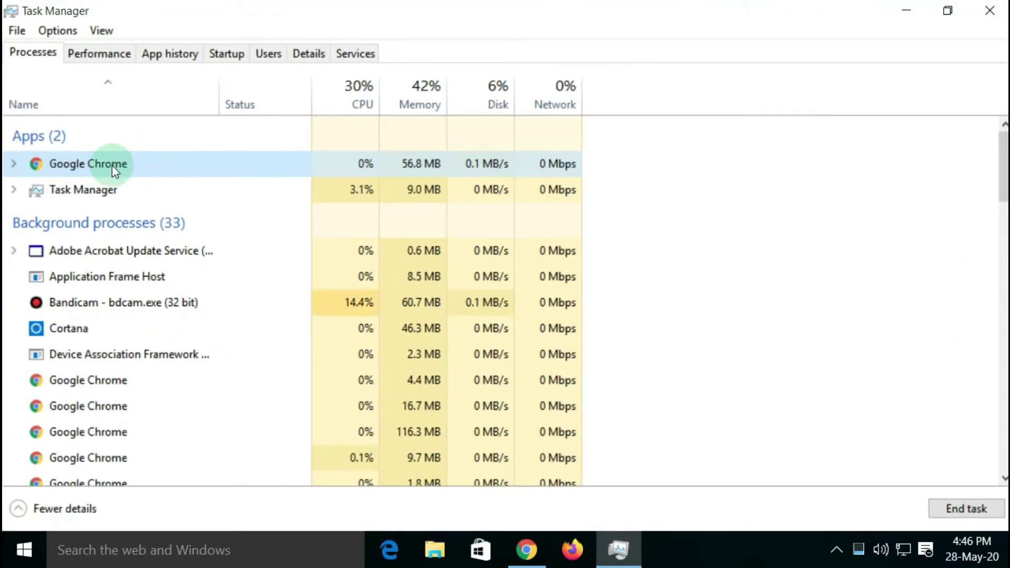
click(972, 509)
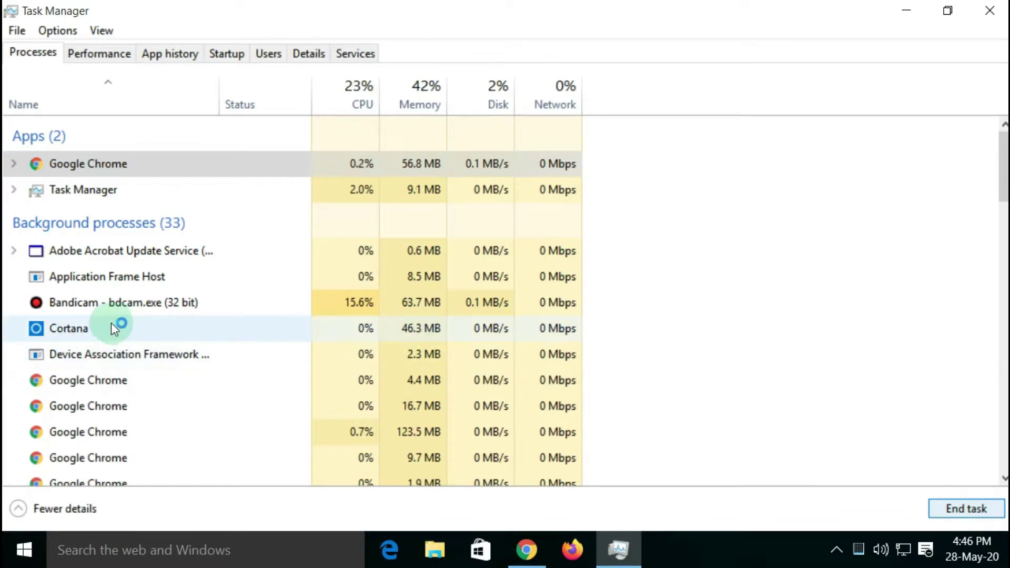
- End the Cortana and QuickTime Task (32 bit) background processes
click(94, 295)
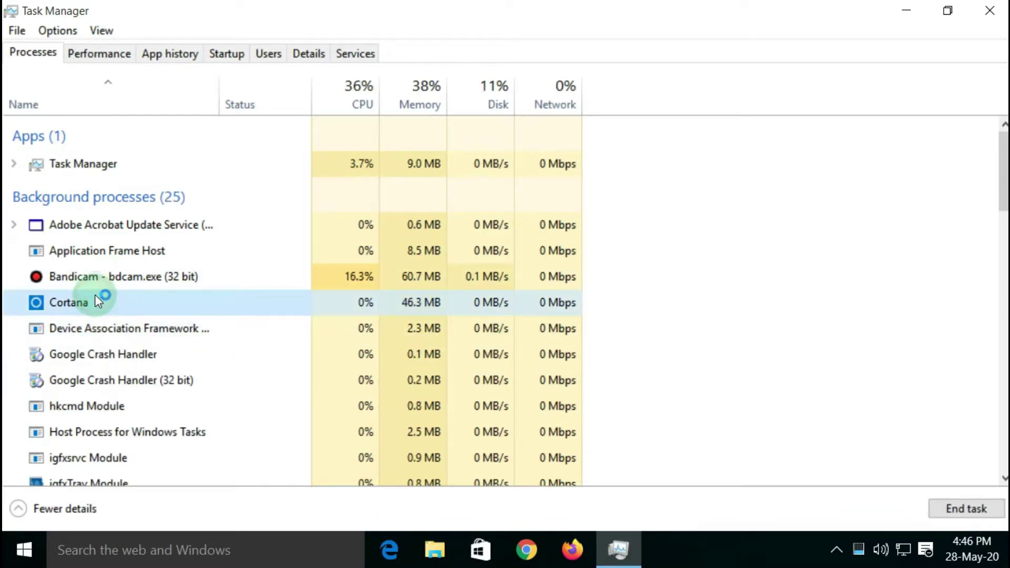
click(972, 509)
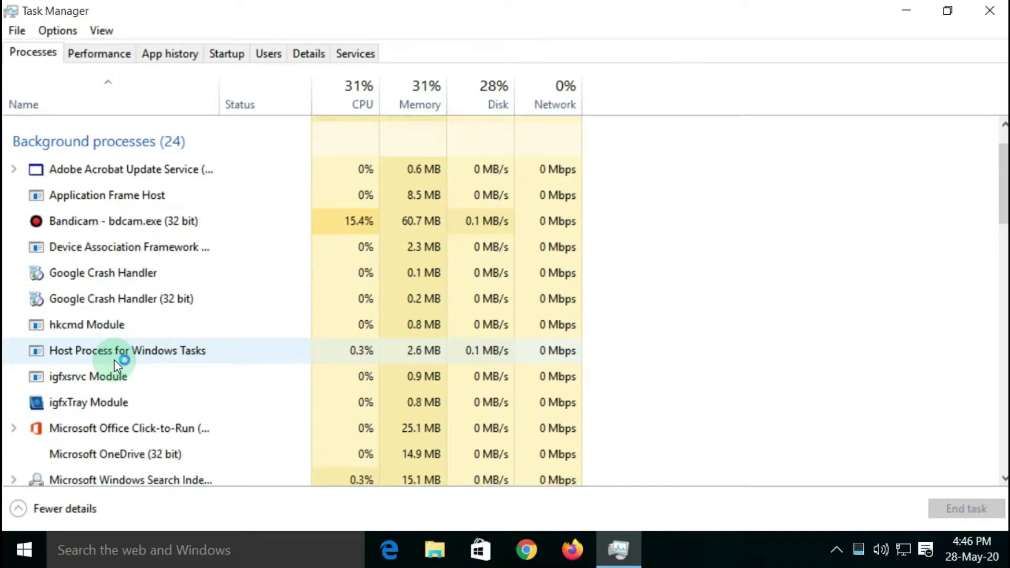
scroll(106, 393, down, 2)
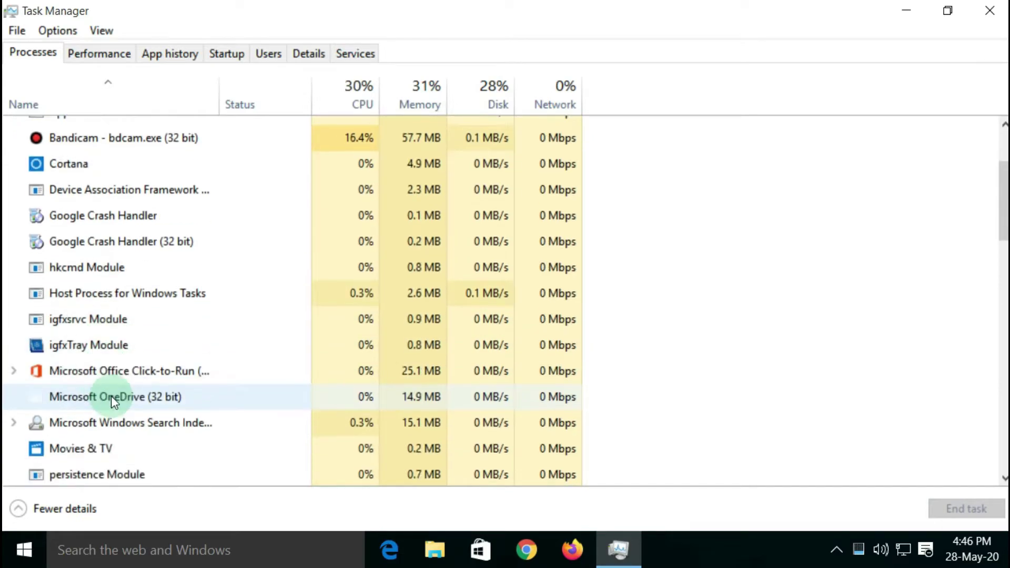
scroll(112, 397, down, 5)
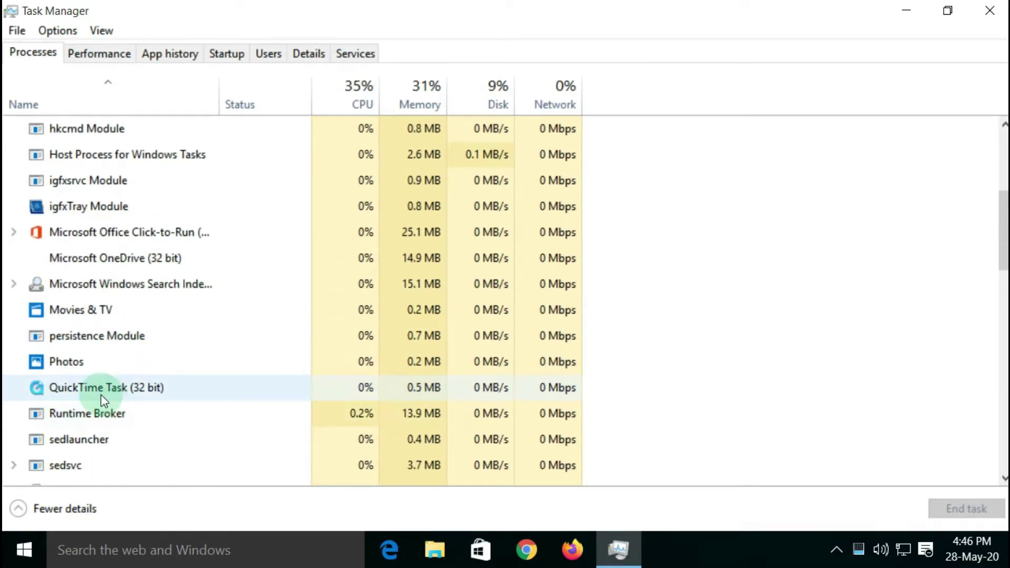
click(104, 400)
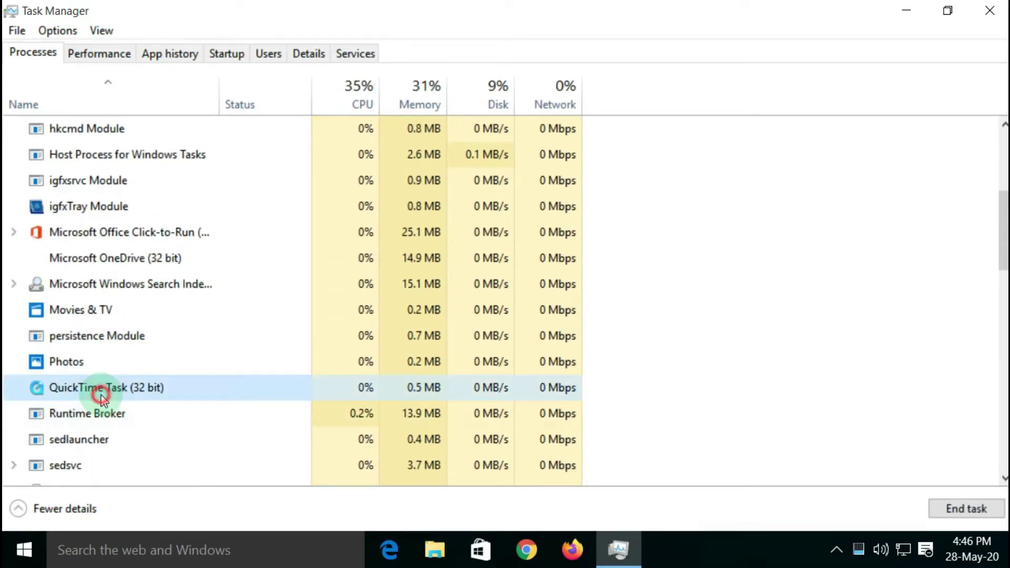
click(956, 522)
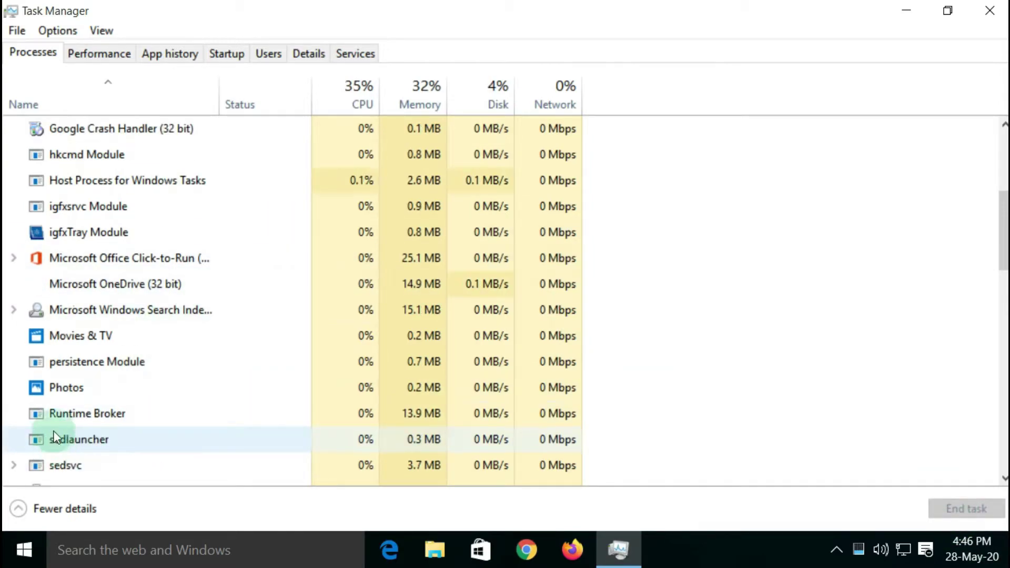
- End the sedsvc background process
scroll(53, 421, down, 1)
click(95, 388)
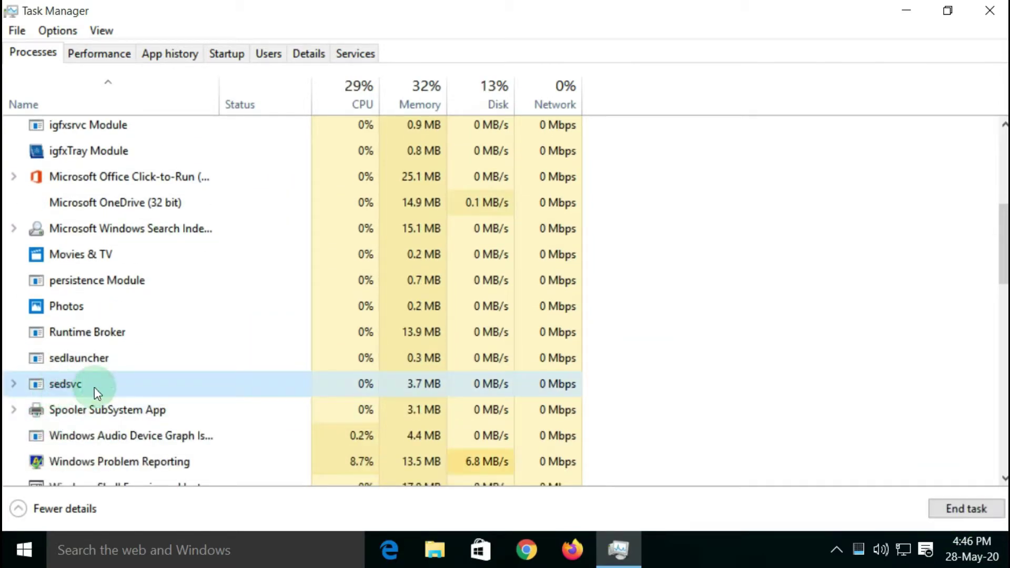
click(977, 517)
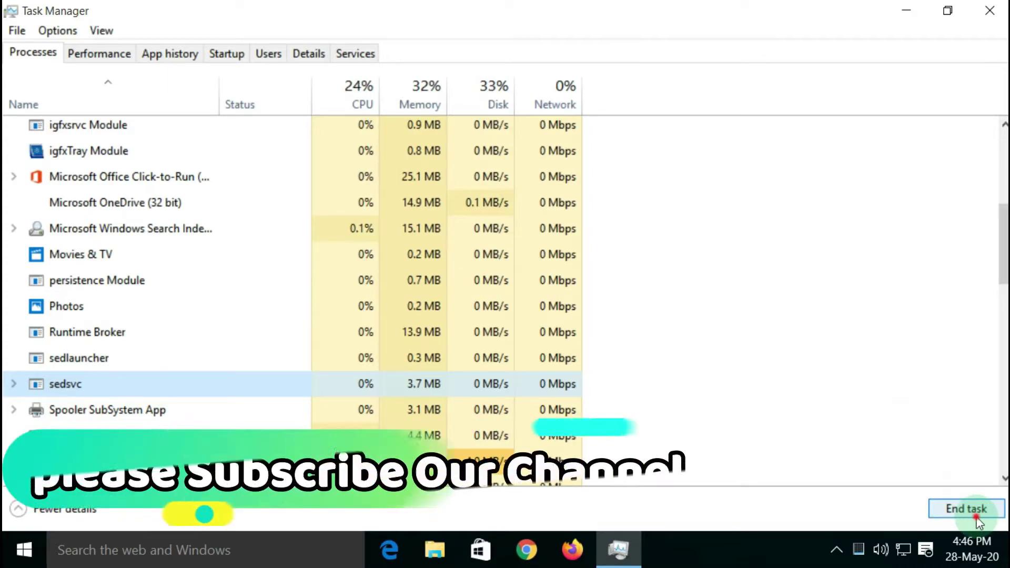
- Close Task Manager and refresh the desktop
click(999, 16)
right_click(488, 99)
click(539, 156)
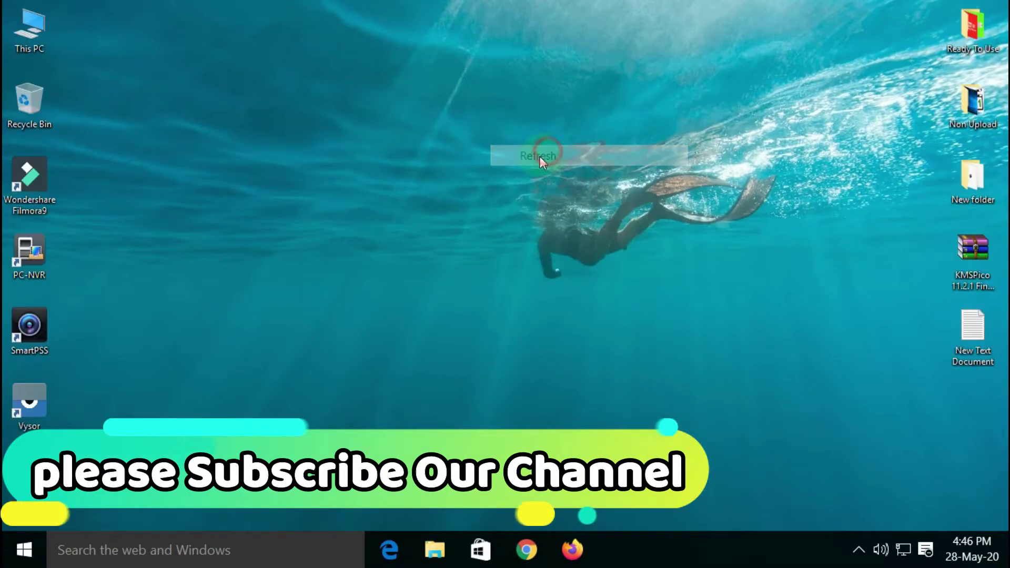
- Search Windows for "control" and open Control Panel
click(21, 552)
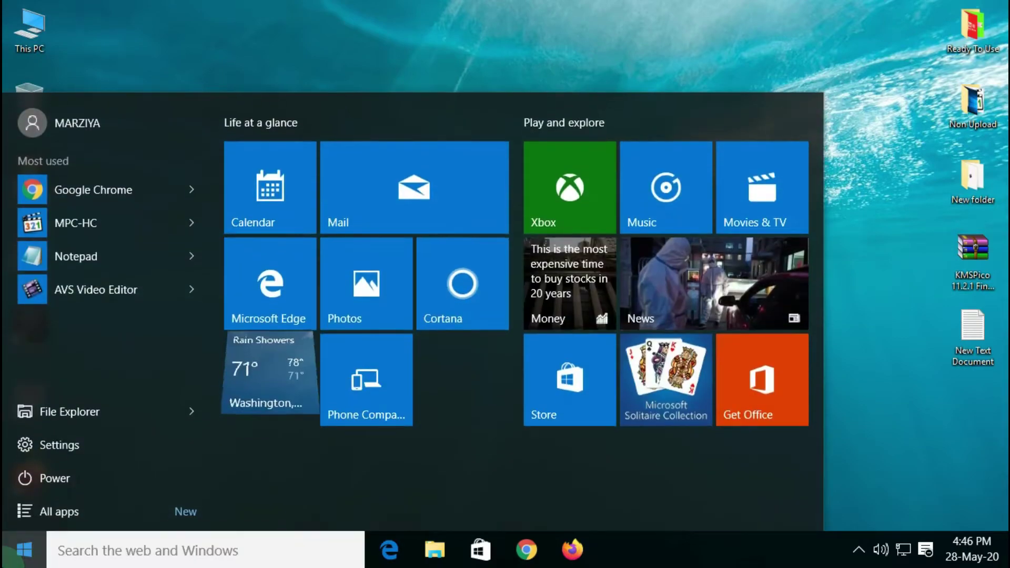
click(78, 551)
text(c)
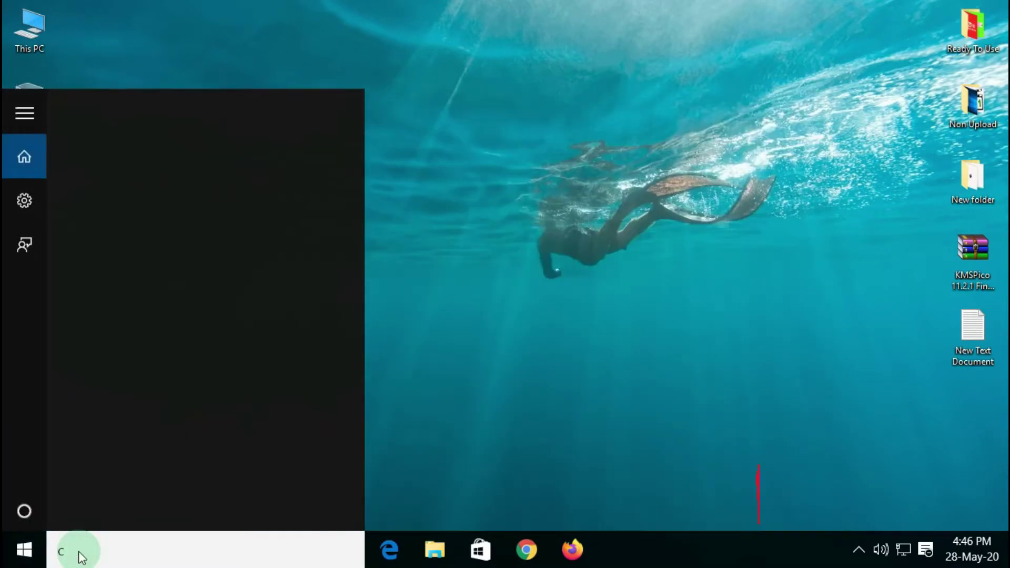
text(on)
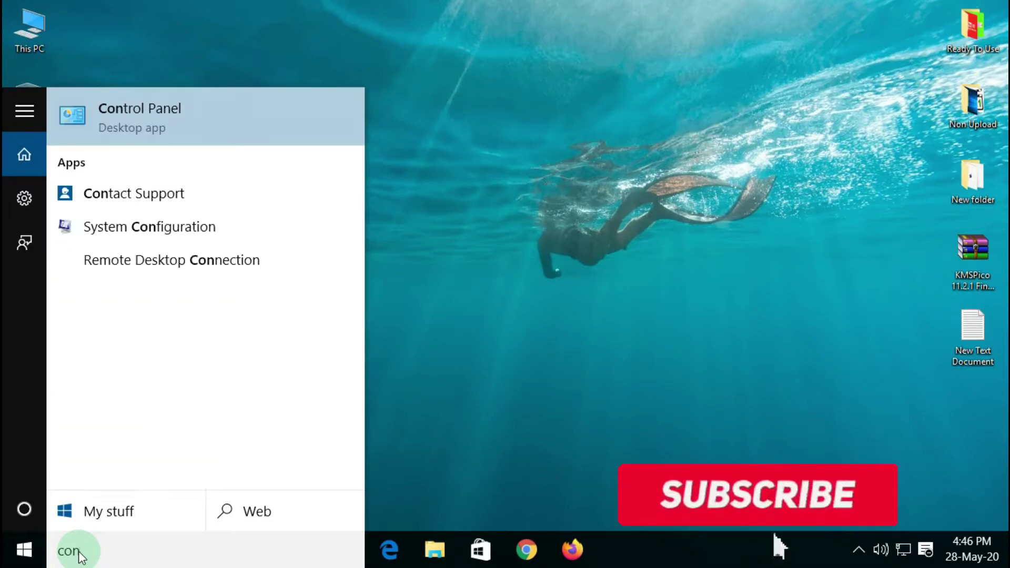
text(trol)
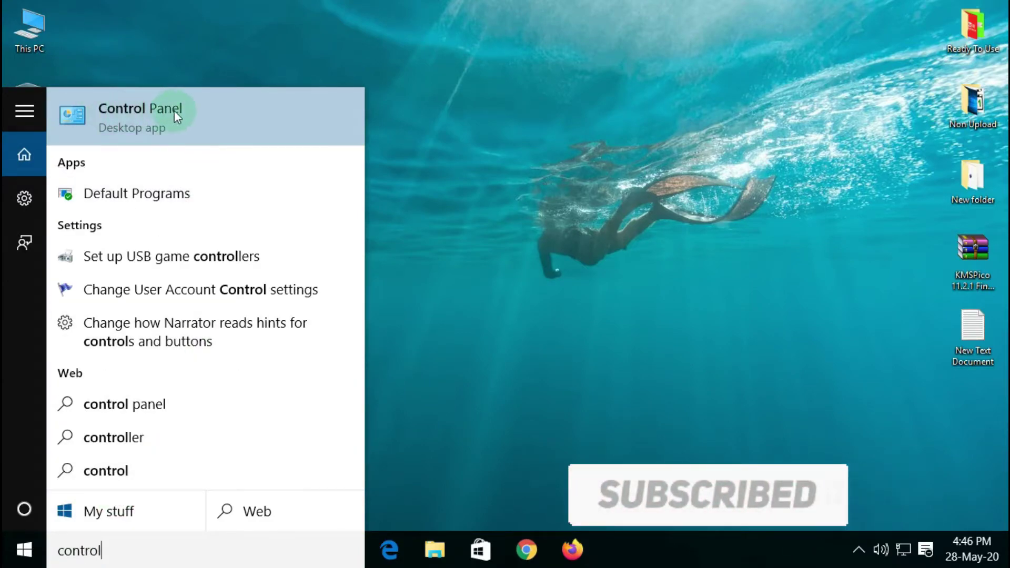
click(136, 111)
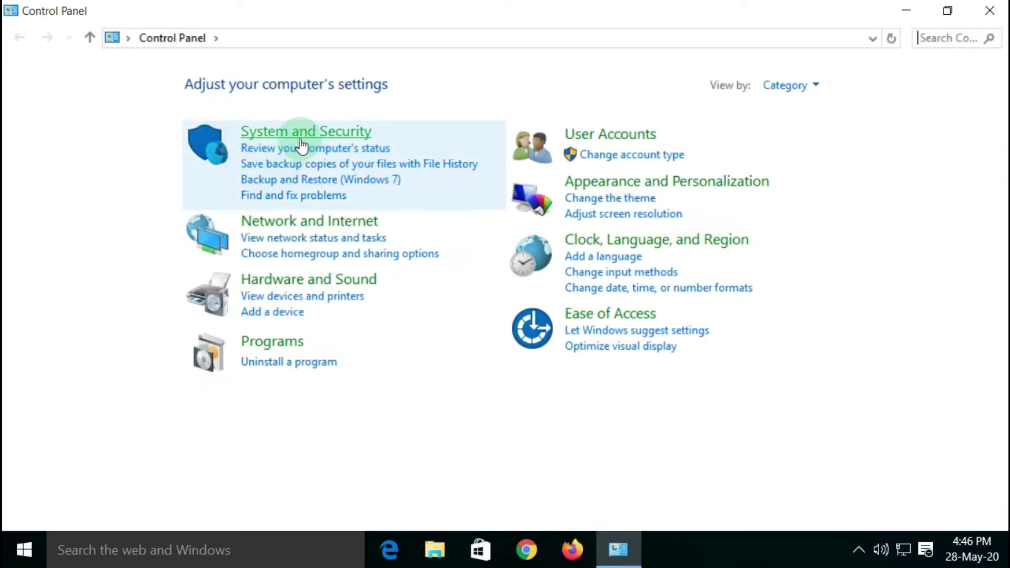
- Go to the Network and Sharing Center and open its adapter settings
click(301, 225)
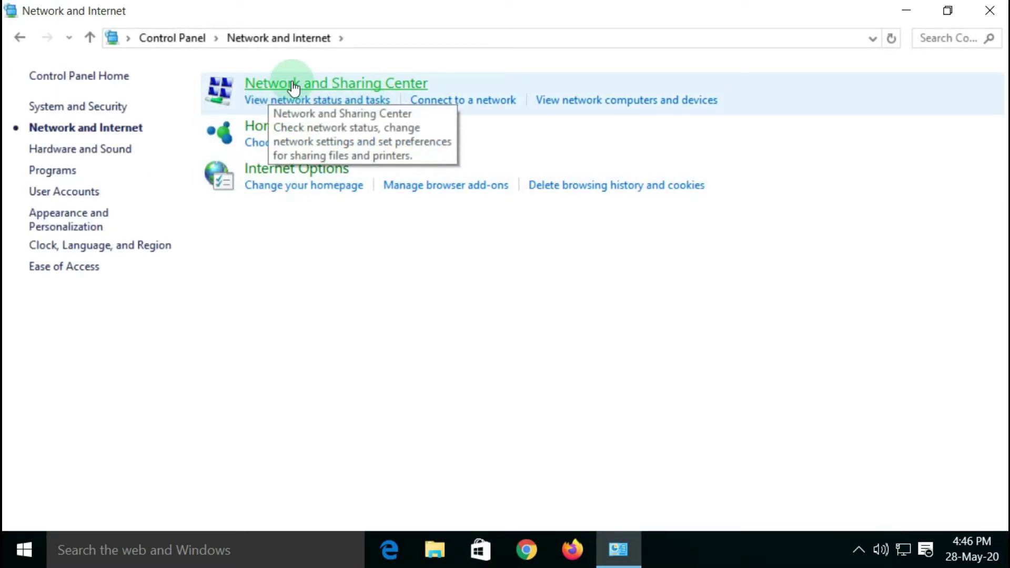
click(312, 84)
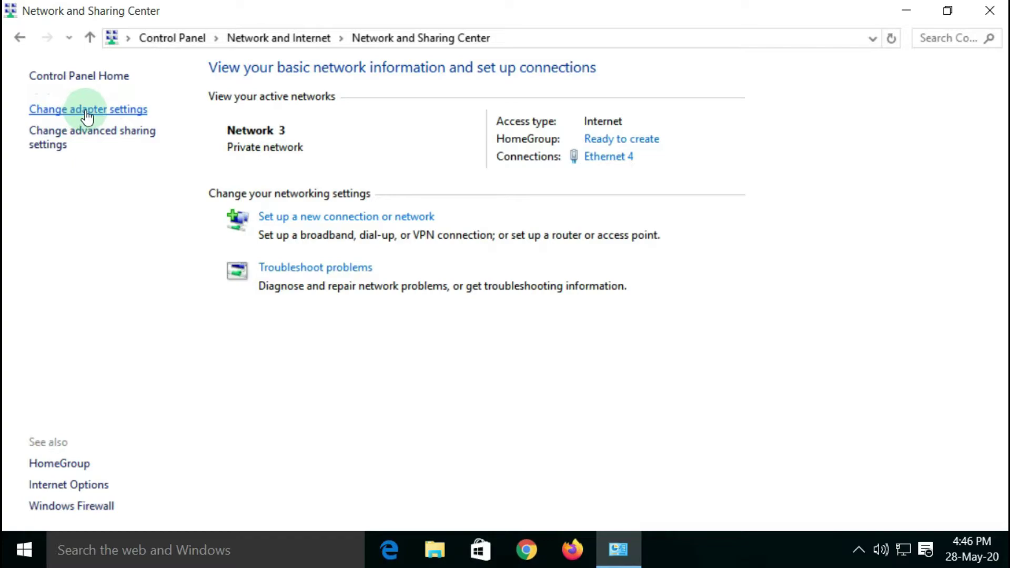
click(85, 110)
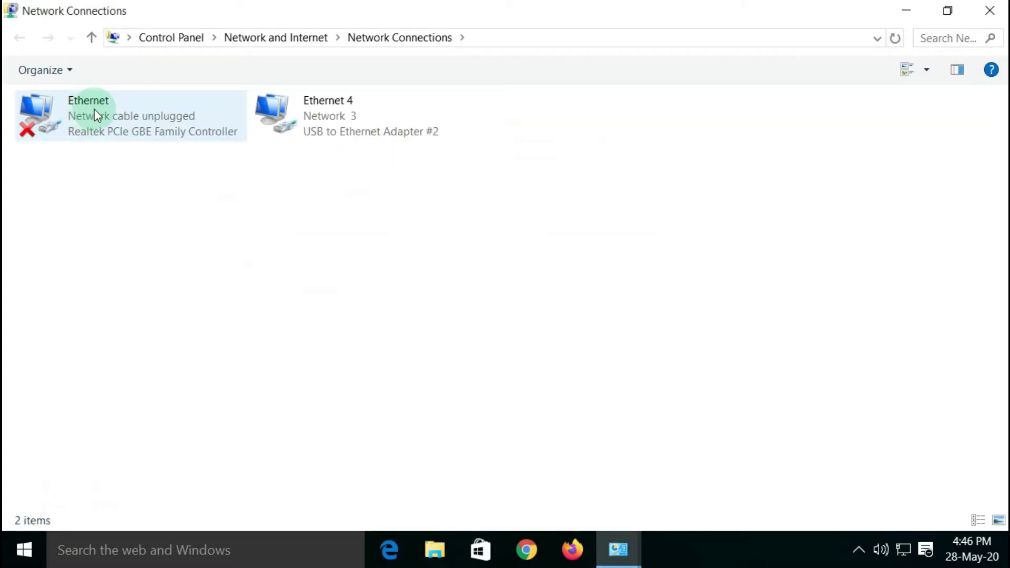
- Open the Internet Protocol Version 4 (TCP/IPv4) properties of the Ethernet 4 connection
right_click(316, 109)
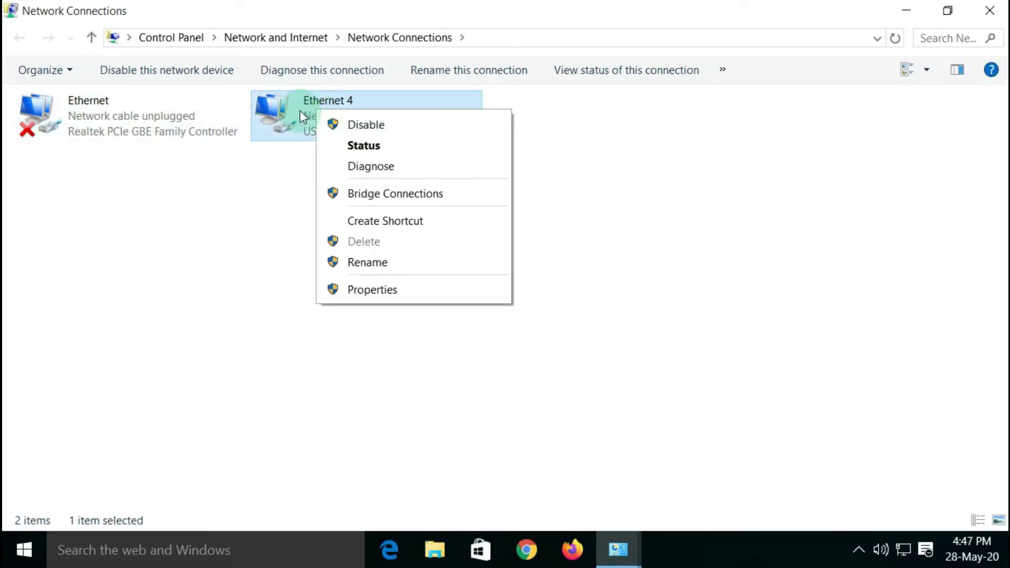
click(367, 291)
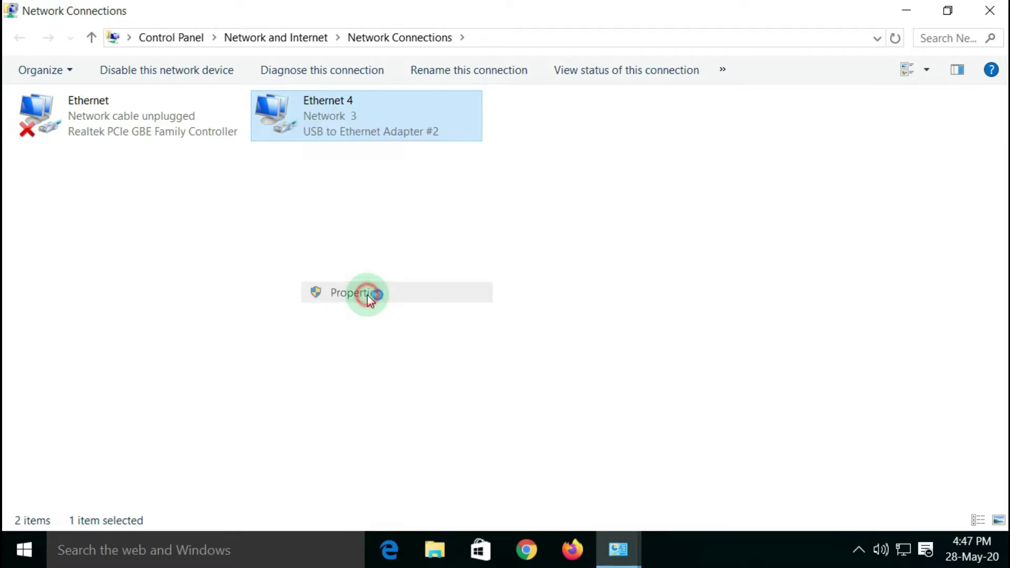
drag(195, 84, 307, 69)
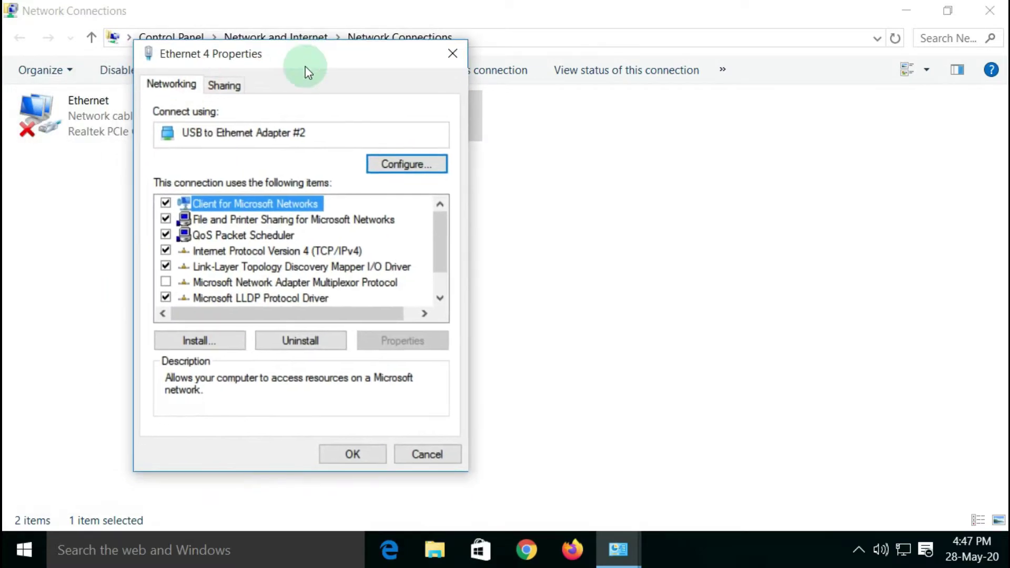
click(231, 251)
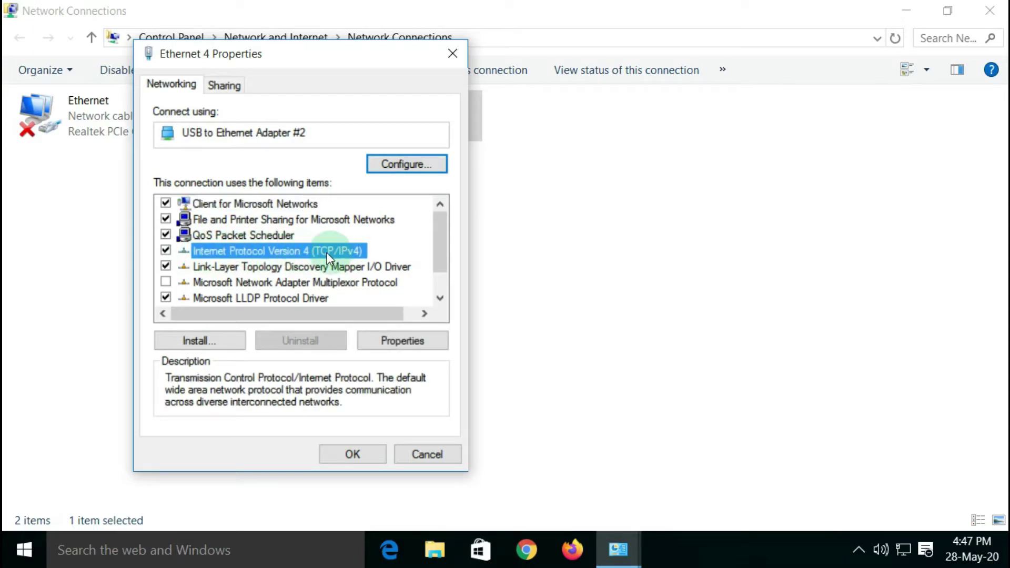
click(411, 340)
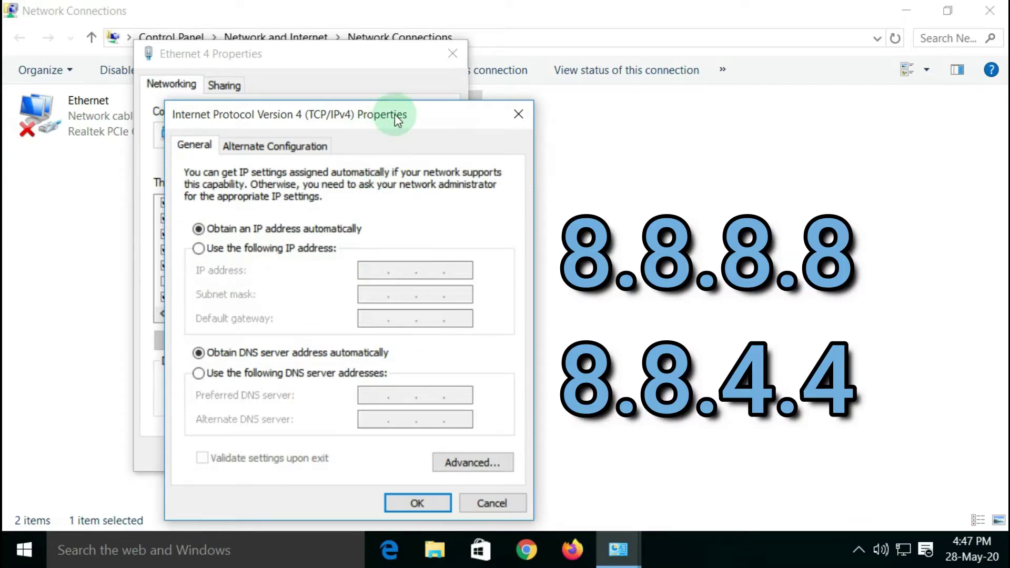
drag(398, 118, 416, 36)
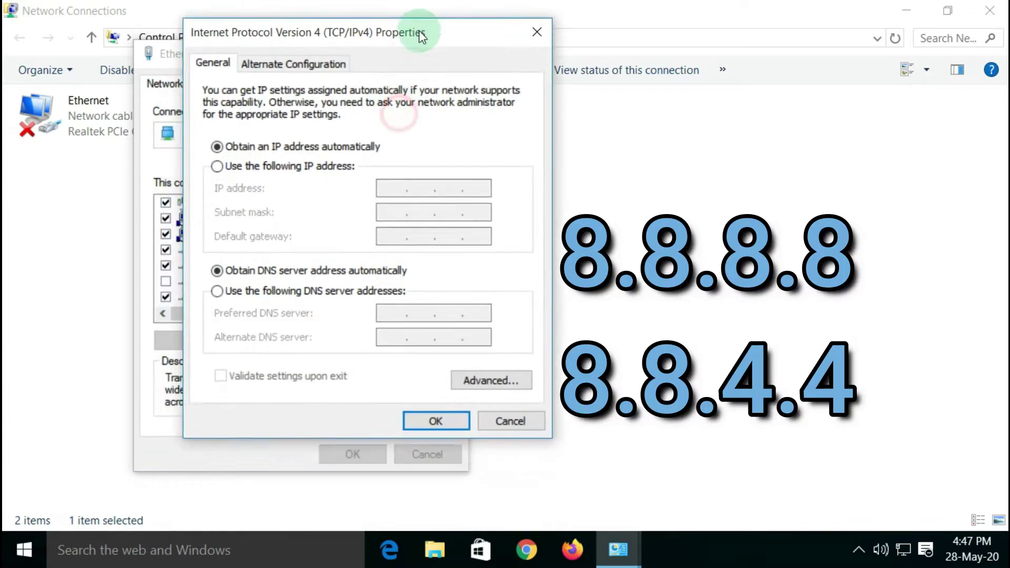
- Switch the connection to manually specified DNS servers and set the preferred DNS server to 8.8.8.8
click(217, 292)
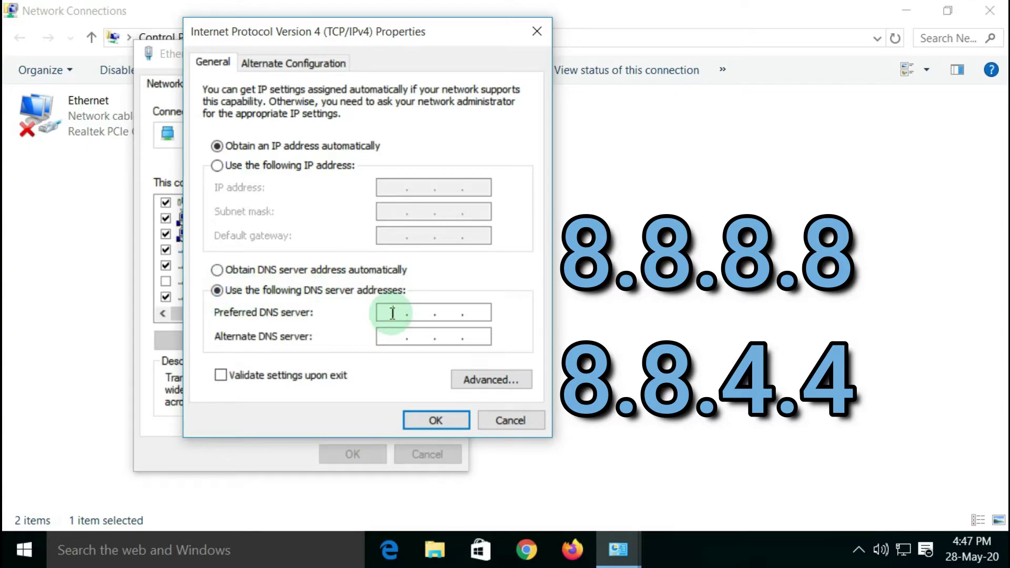
text(8)
click(424, 315)
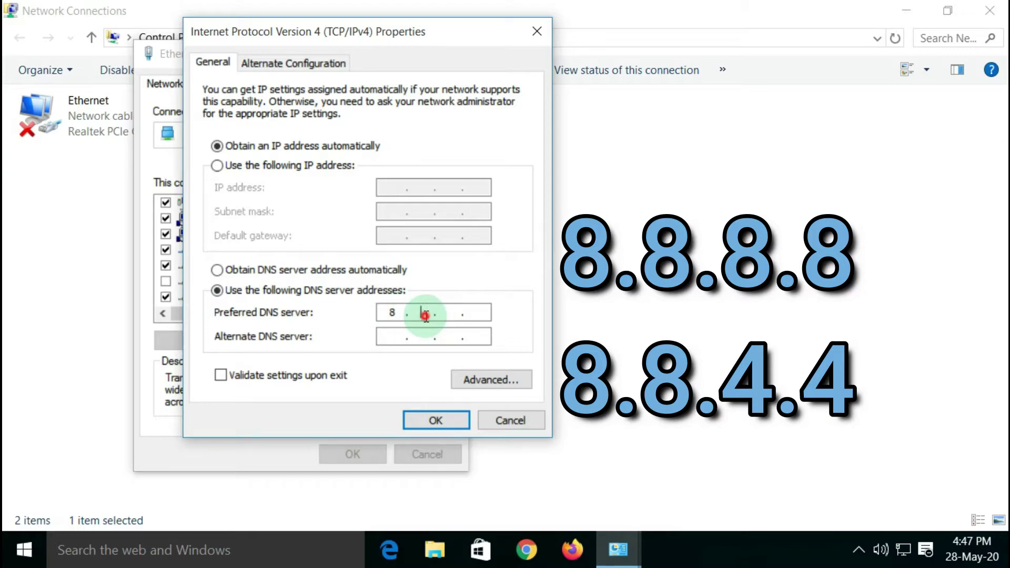
text(8.)
click(451, 311)
text(8)
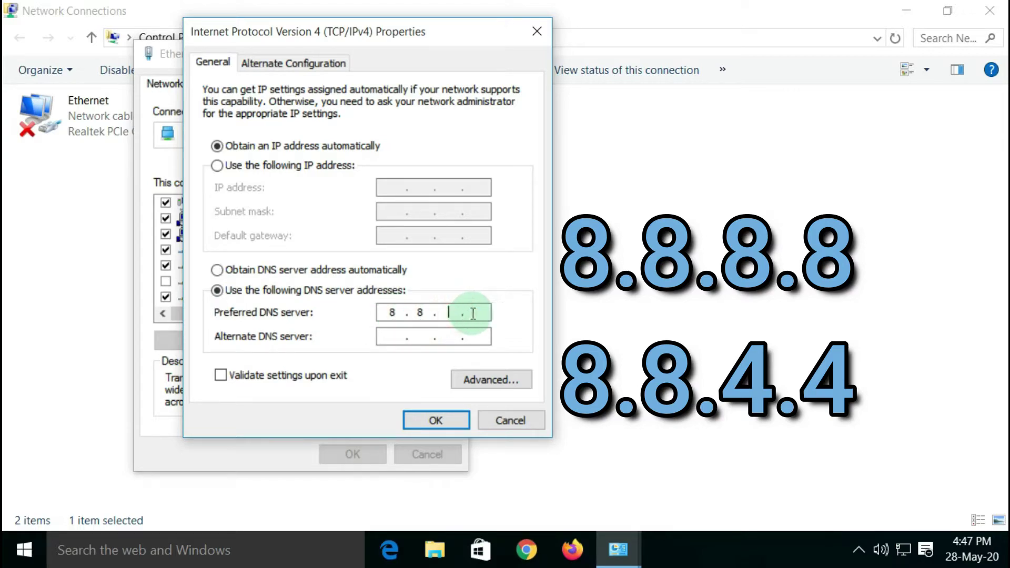
click(479, 311)
text(8)
- Set the alternate DNS server to 8.8.4.4
click(395, 336)
text(8)
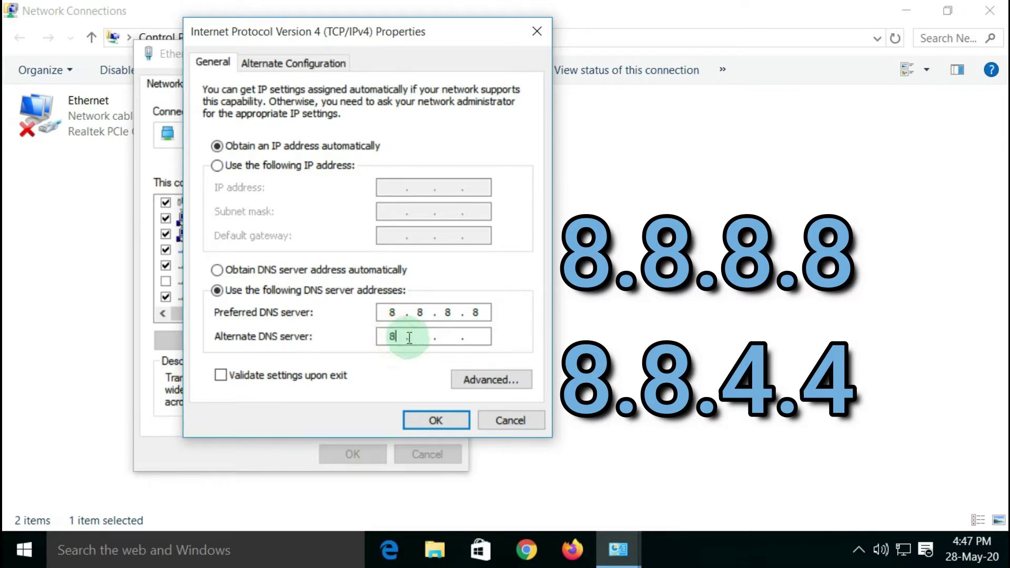
click(417, 338)
text(8.)
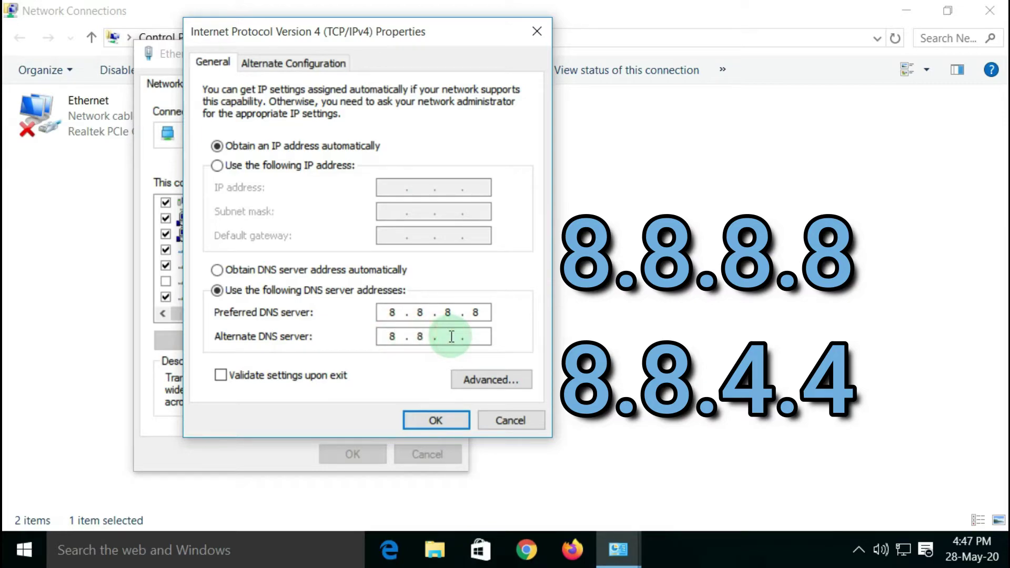
text(4)
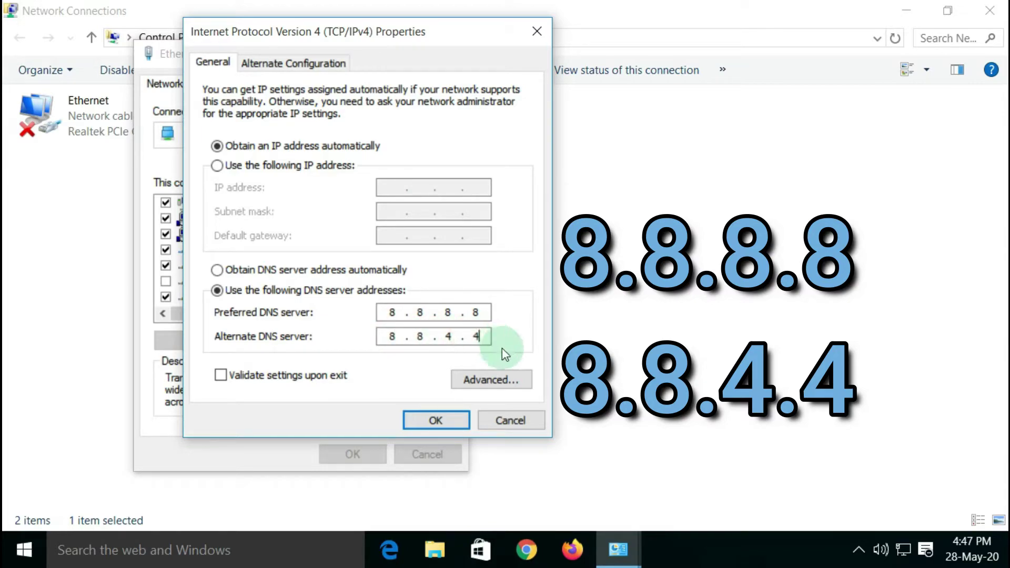
- Add 1.1.1.1 as an additional DNS server in the advanced TCP/IP settings and confirm them
click(482, 380)
click(288, 79)
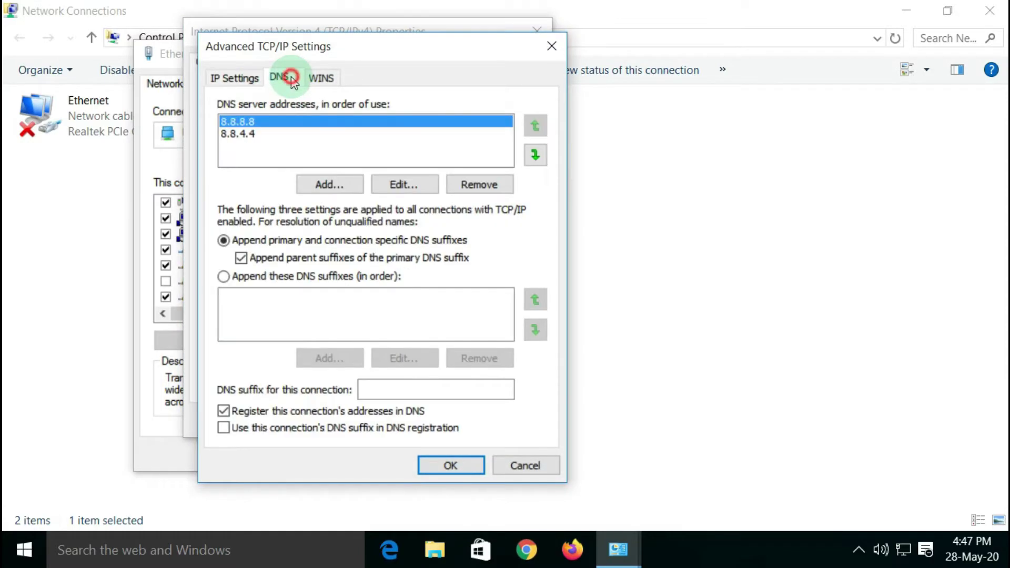
click(336, 185)
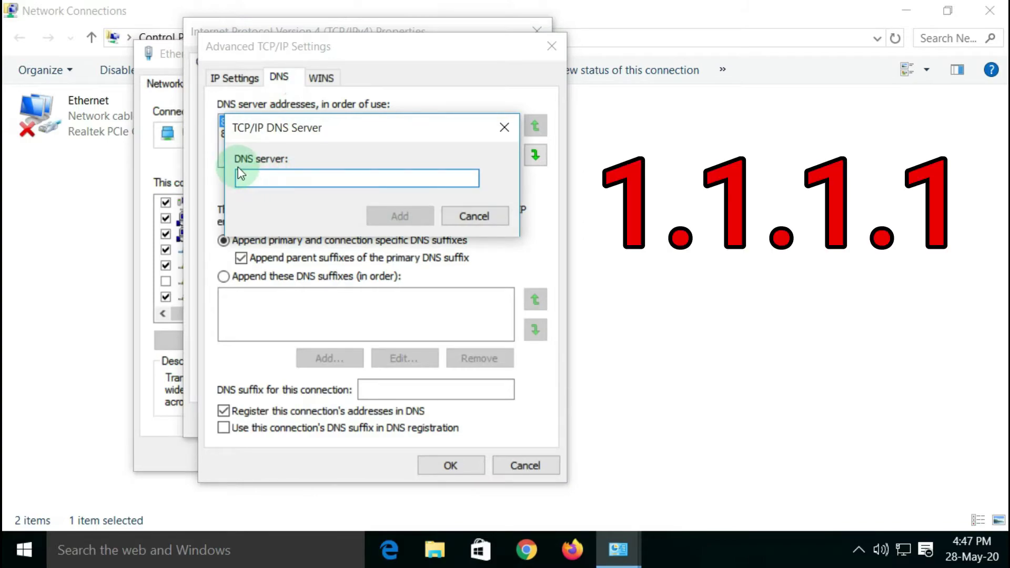
text(1)
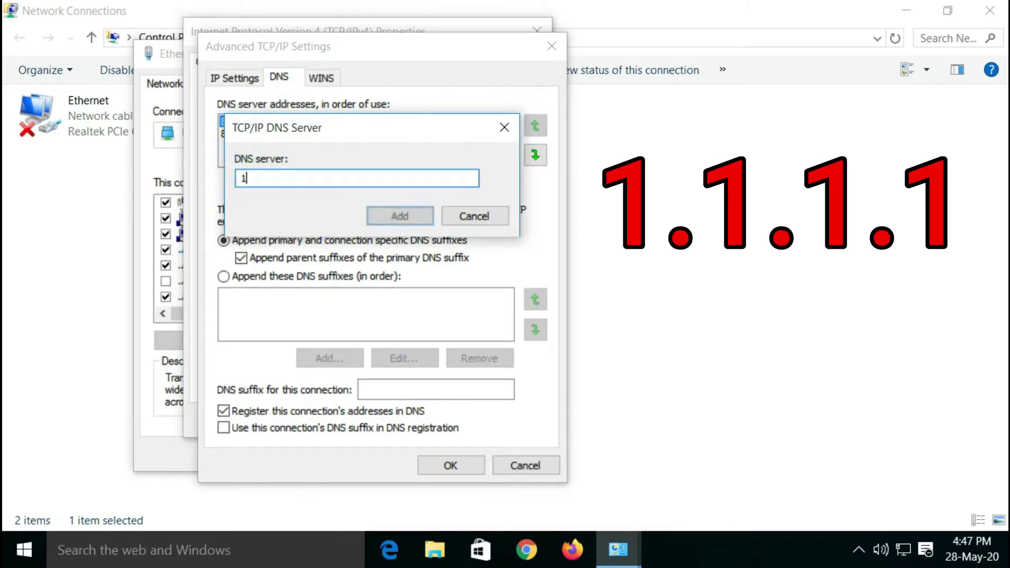
text(.1)
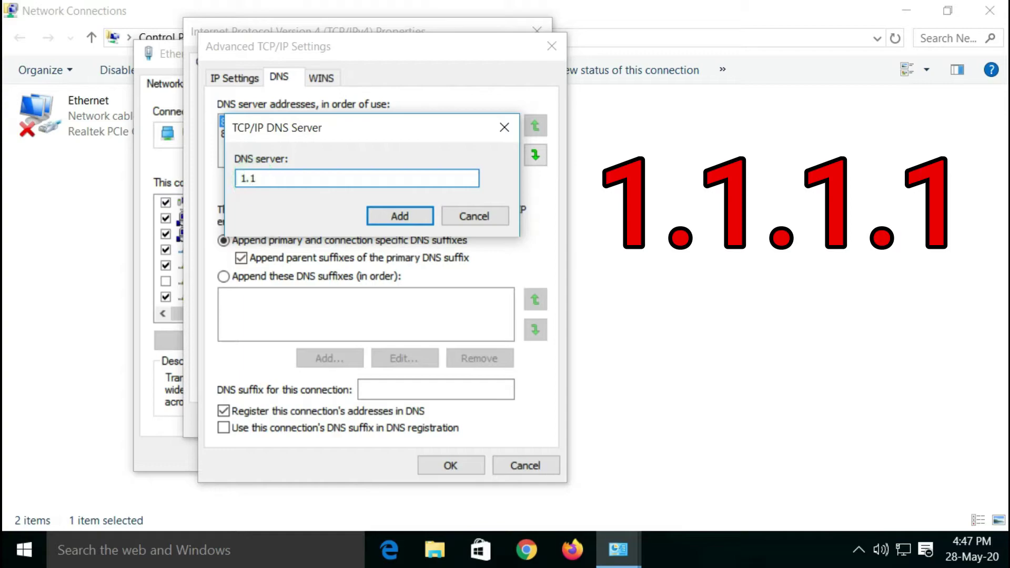
text(.1.1)
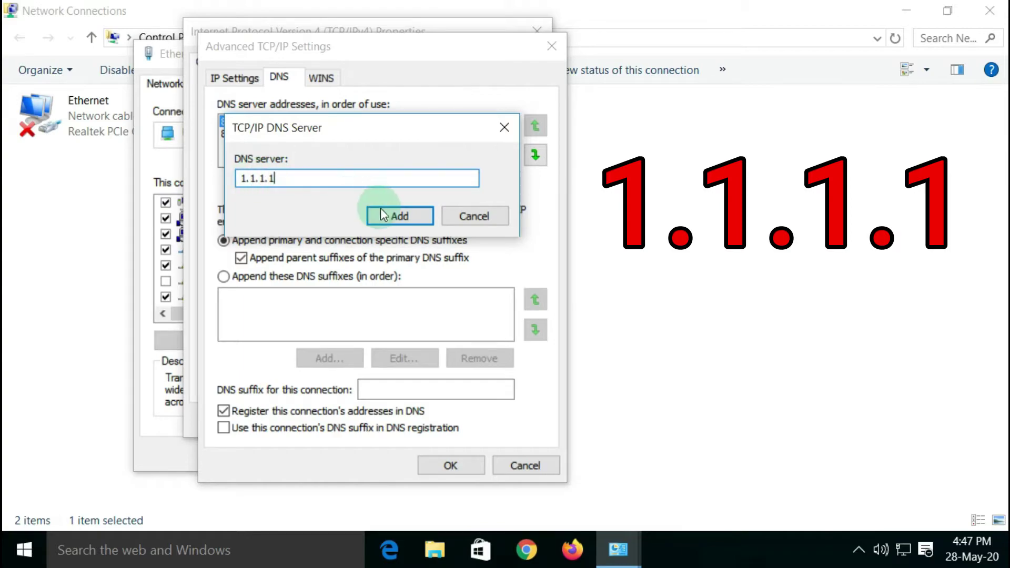
click(399, 216)
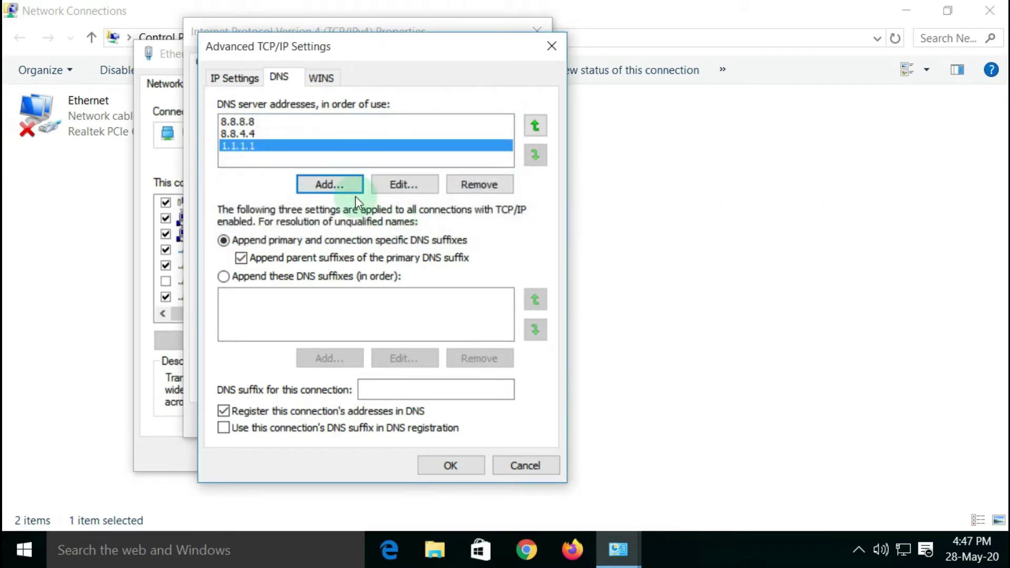
click(451, 464)
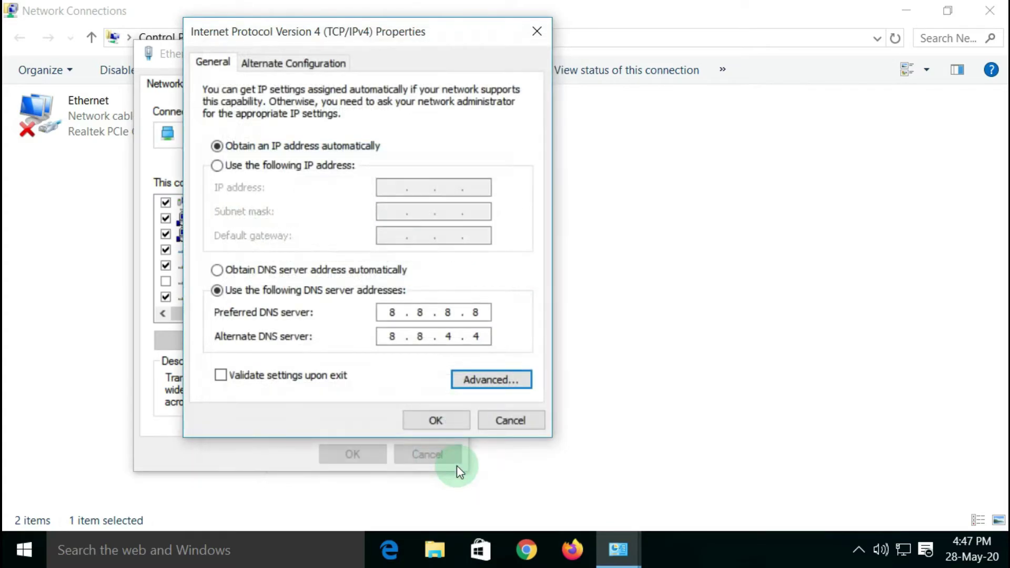
- Save the IPv4 properties and close the Ethernet 4 properties and all network windows
click(435, 425)
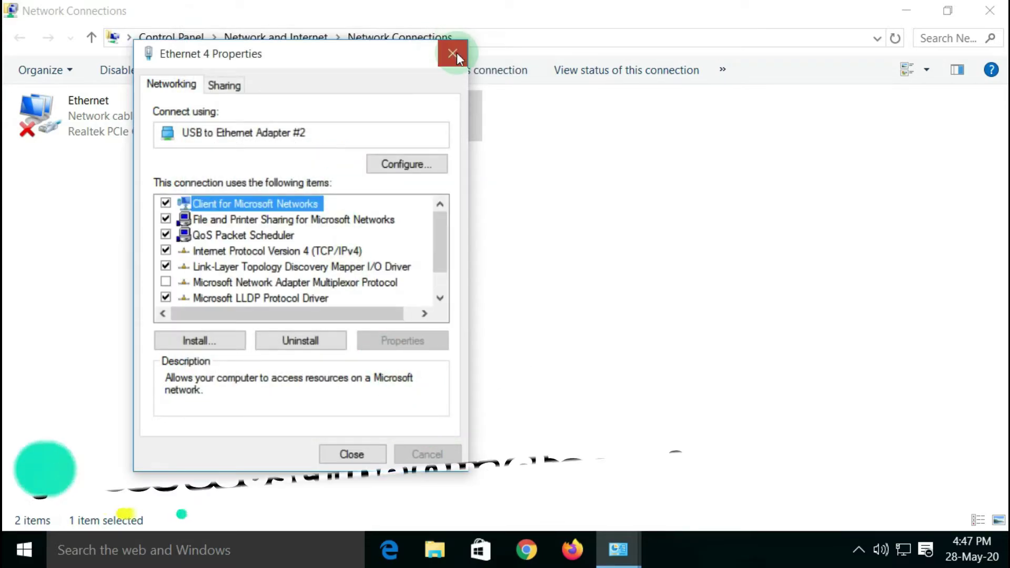
click(454, 53)
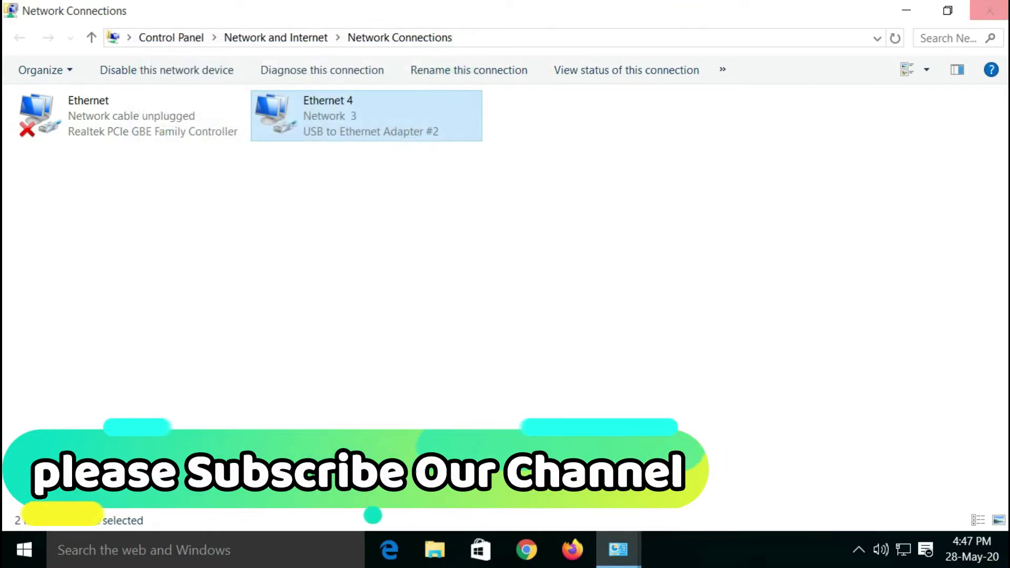
click(989, 10)
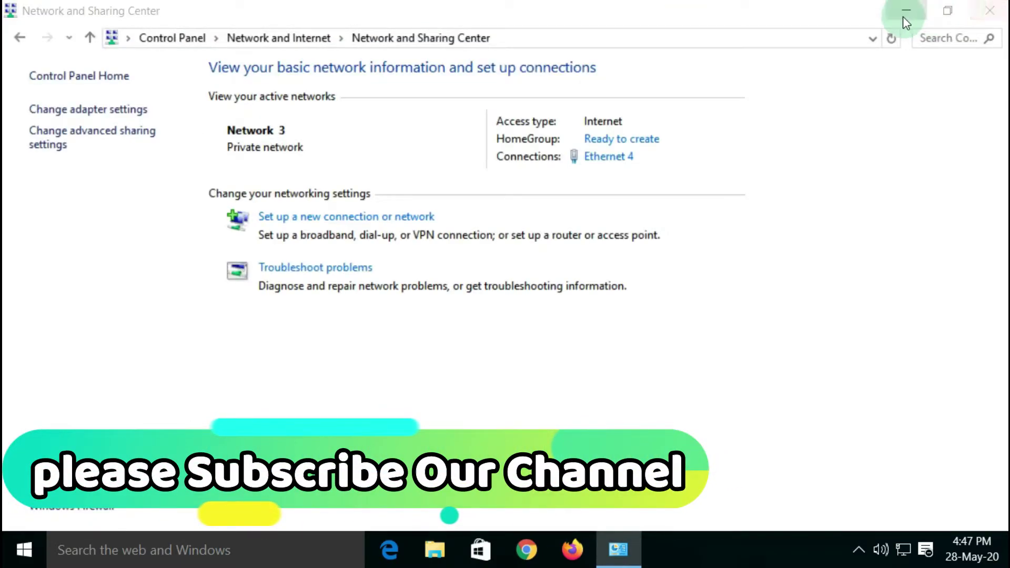
click(993, 9)
click(993, 11)
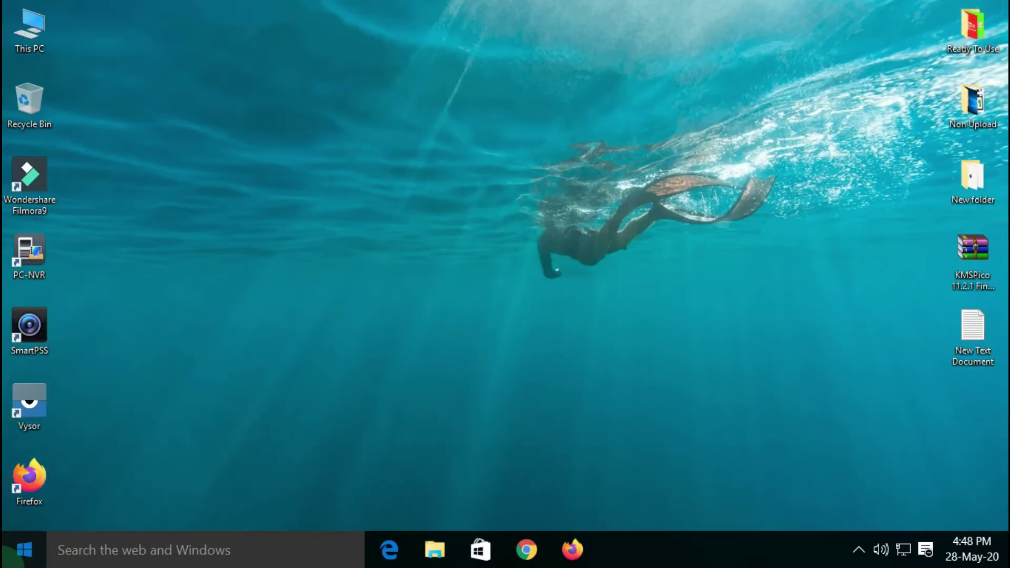
- Search Windows for "cmd" and run Command Prompt as administrator
click(24, 549)
click(70, 549)
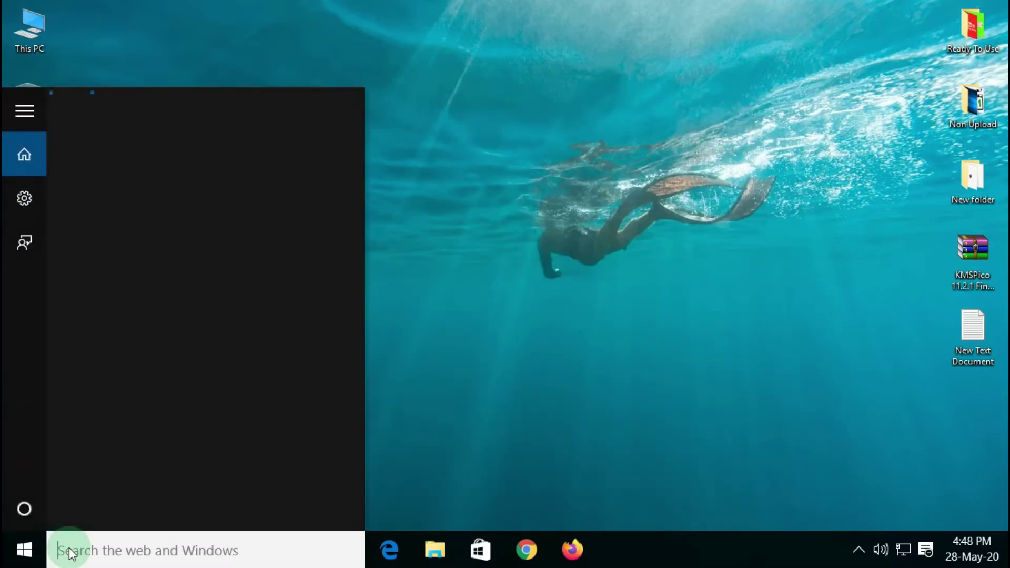
text(cmd)
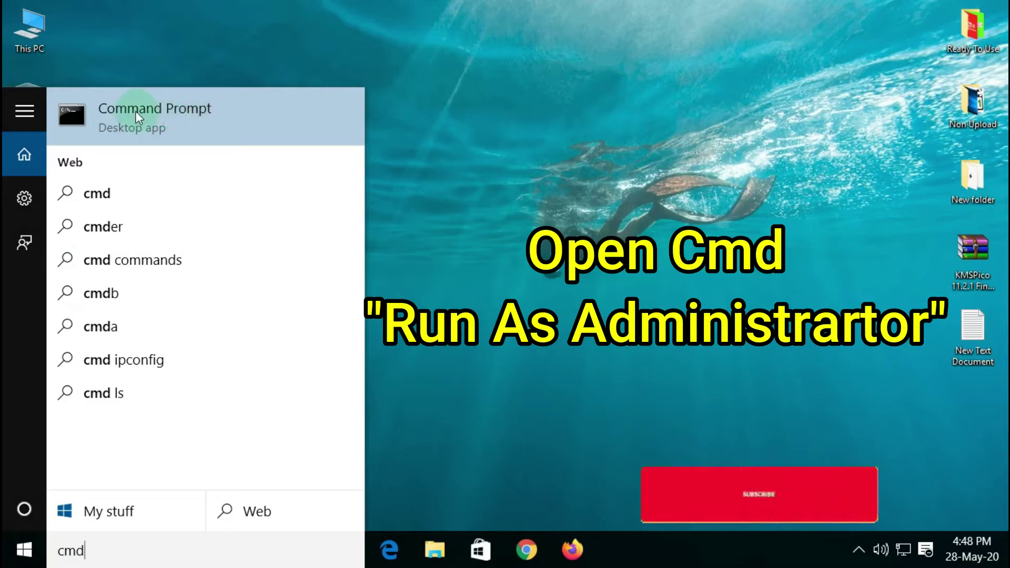
right_click(151, 113)
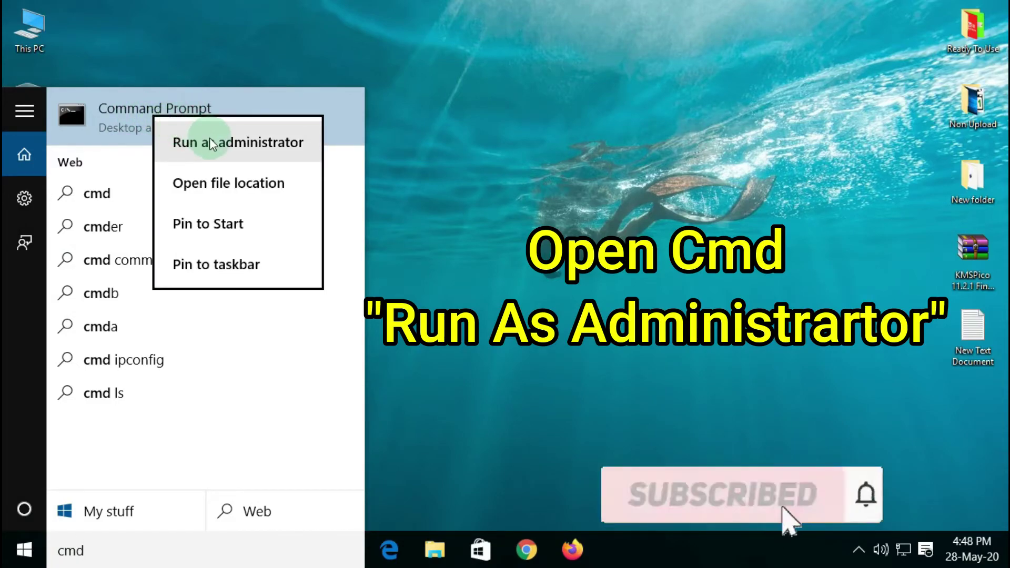
click(235, 152)
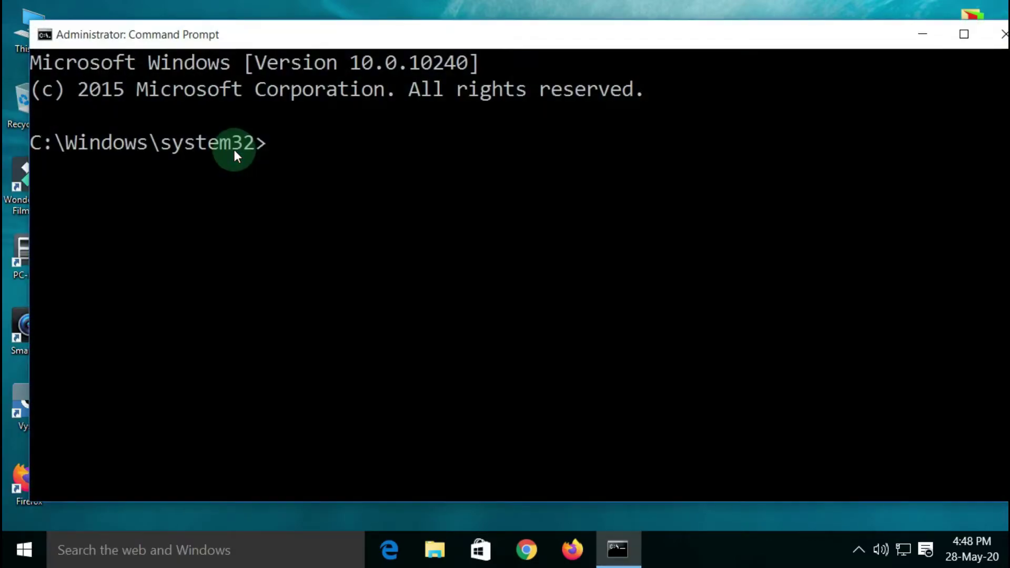
- Move the Command Prompt window fully into view and maximize it
drag(855, 34, 788, 35)
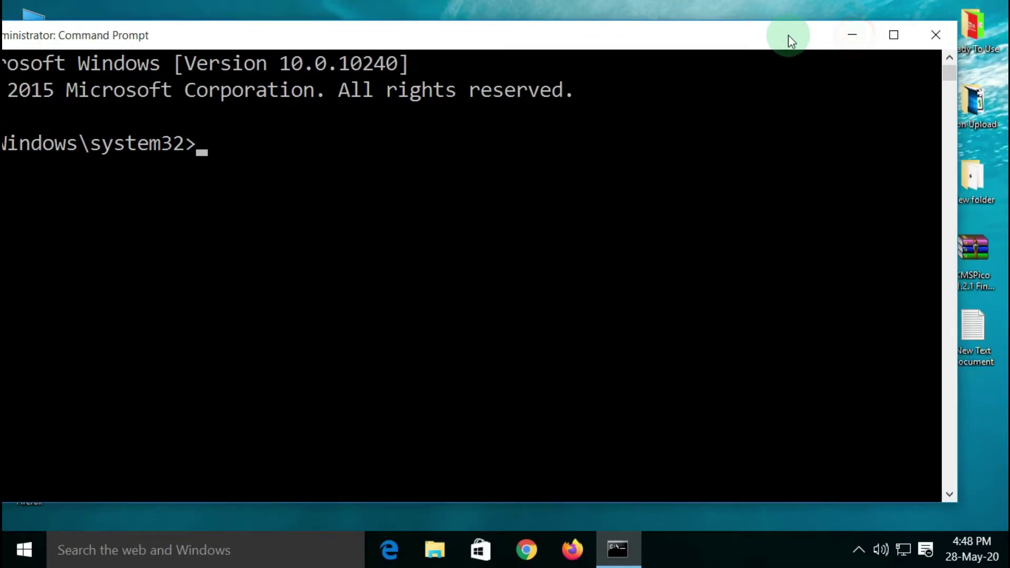
click(746, 562)
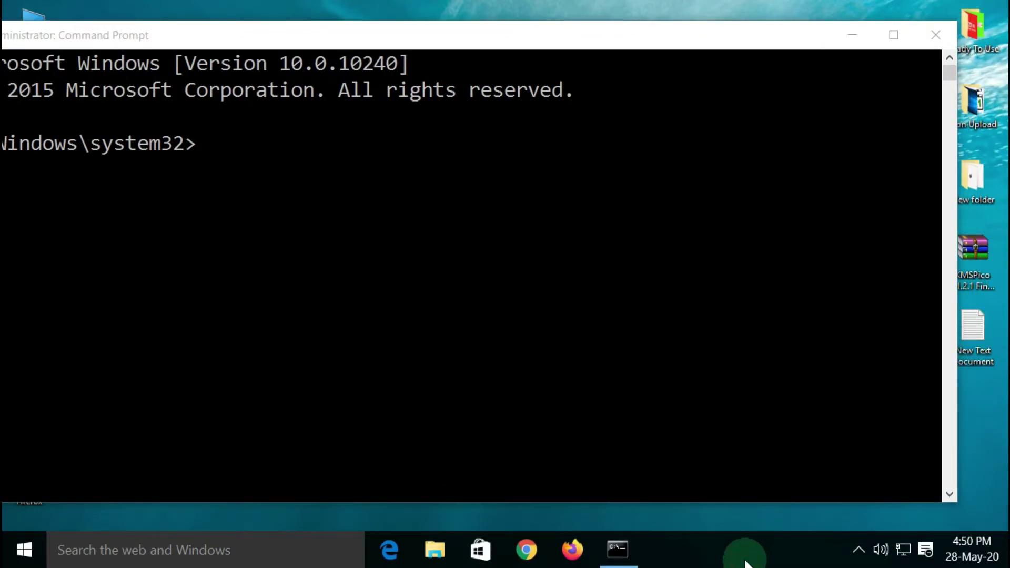
drag(645, 42, 682, 32)
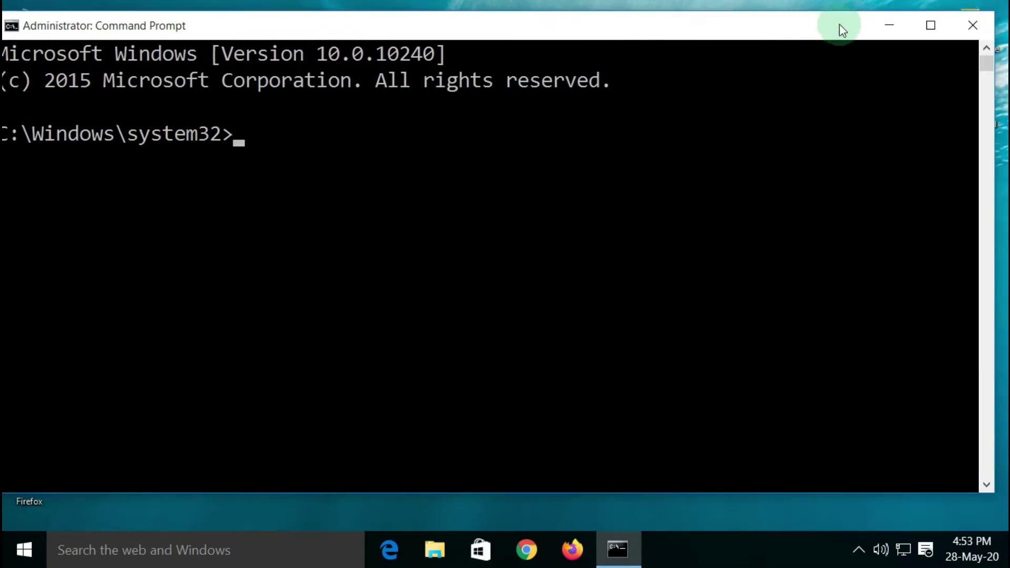
click(931, 25)
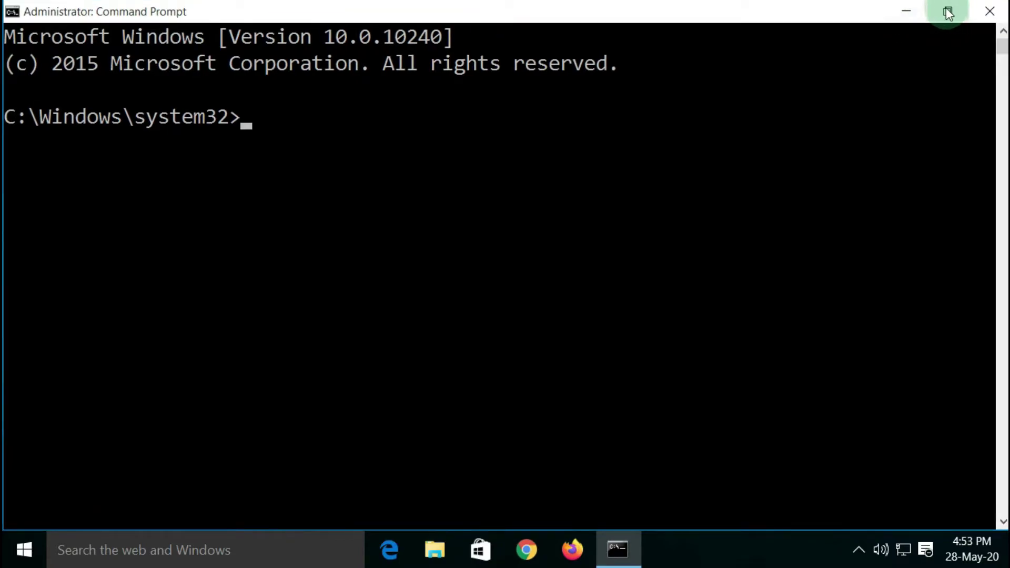
- Minimize Command Prompt, open New Text Document from the desktop, and copy the cmd 1 command "ipconfig /flushdns"
click(918, 10)
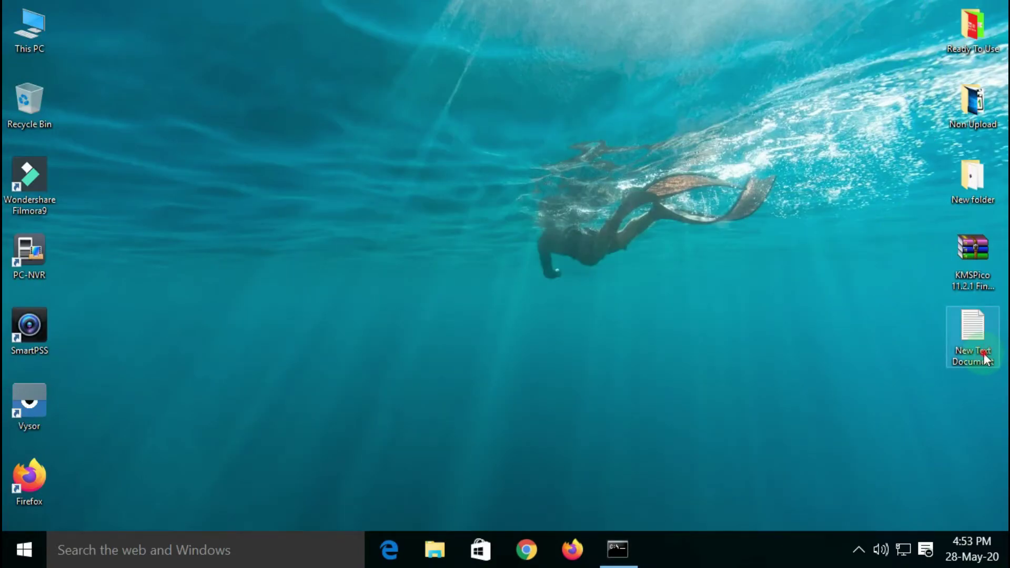
double_click(983, 359)
drag(333, 54, 475, 21)
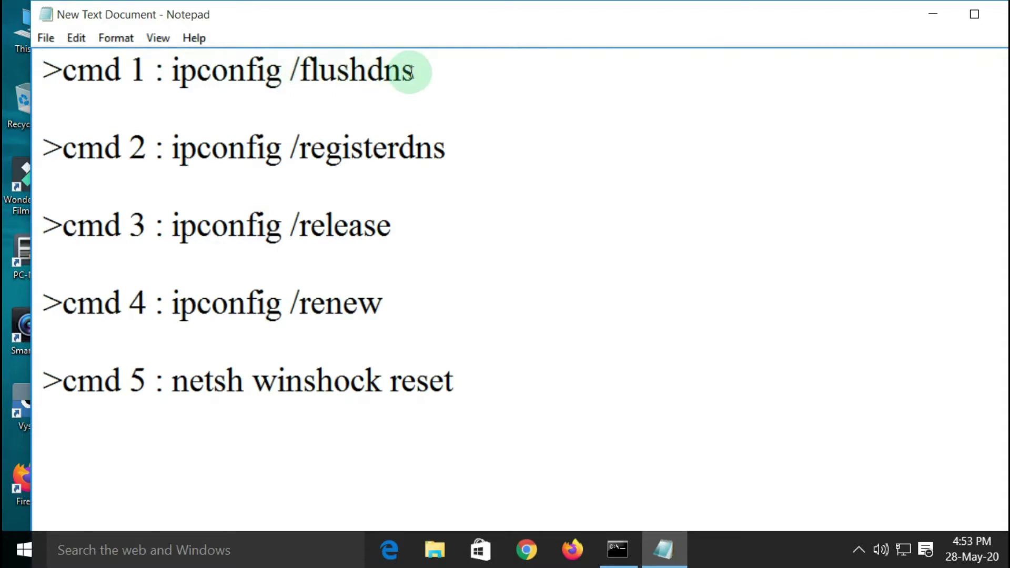
drag(414, 71, 175, 72)
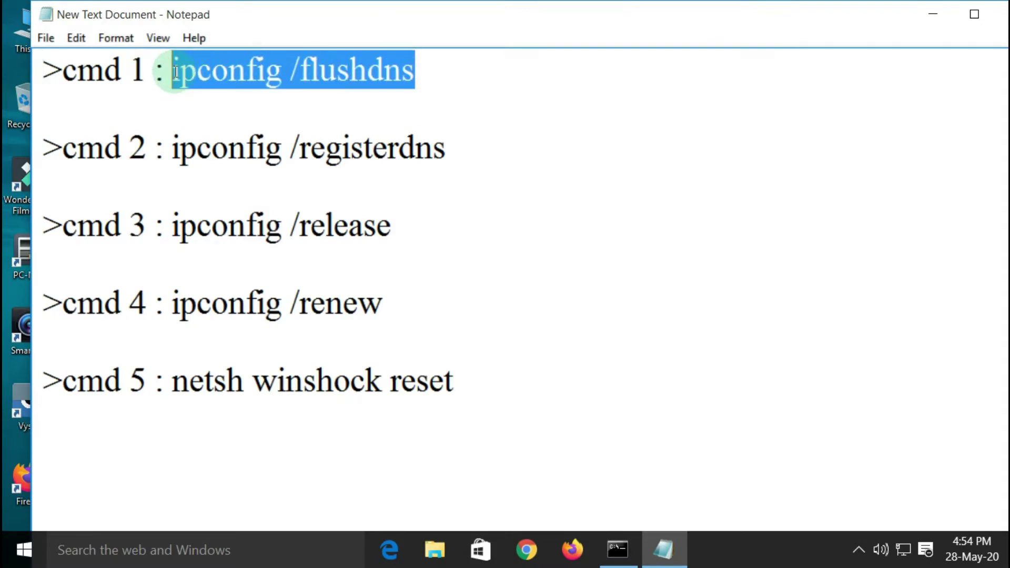
right_click(175, 71)
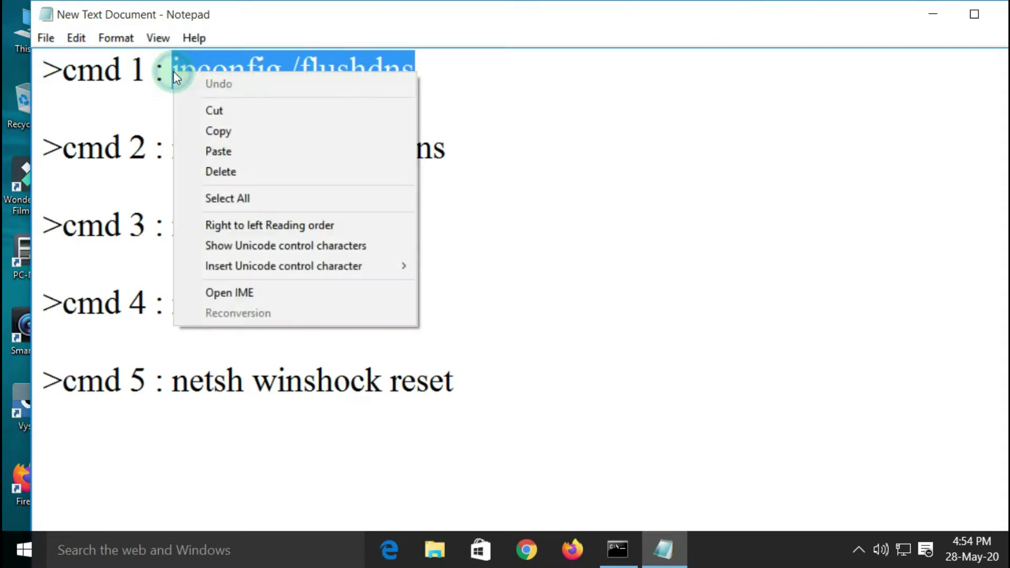
click(226, 132)
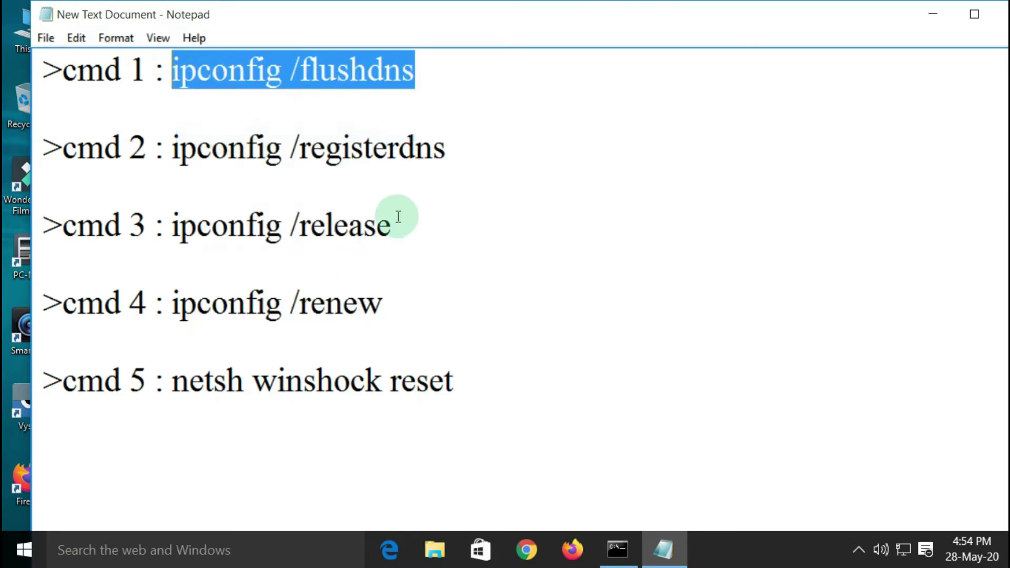
- Switch to Command Prompt, paste the copied "ipconfig /flushdns" command at the prompt and run it
click(617, 550)
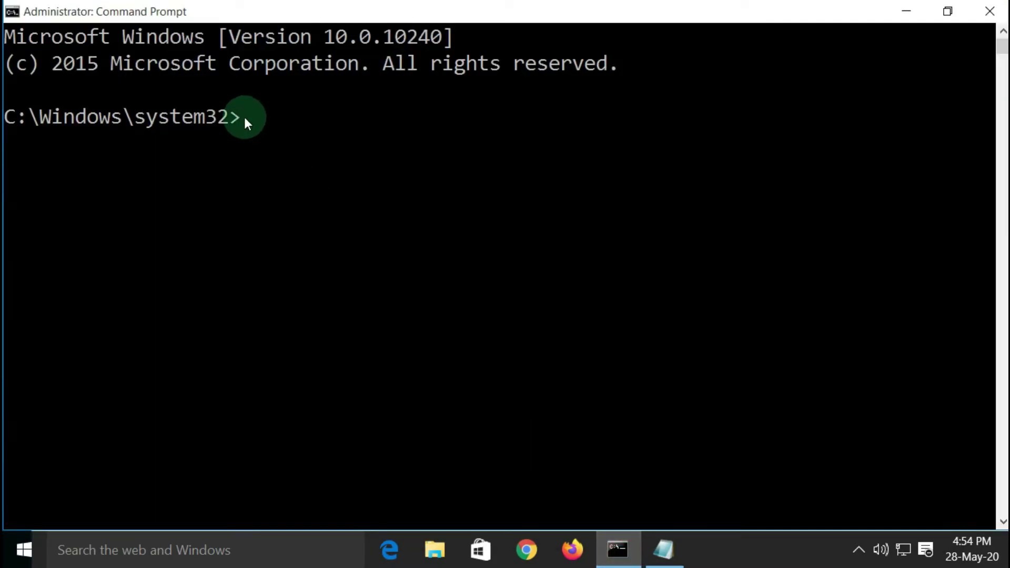
click(245, 119)
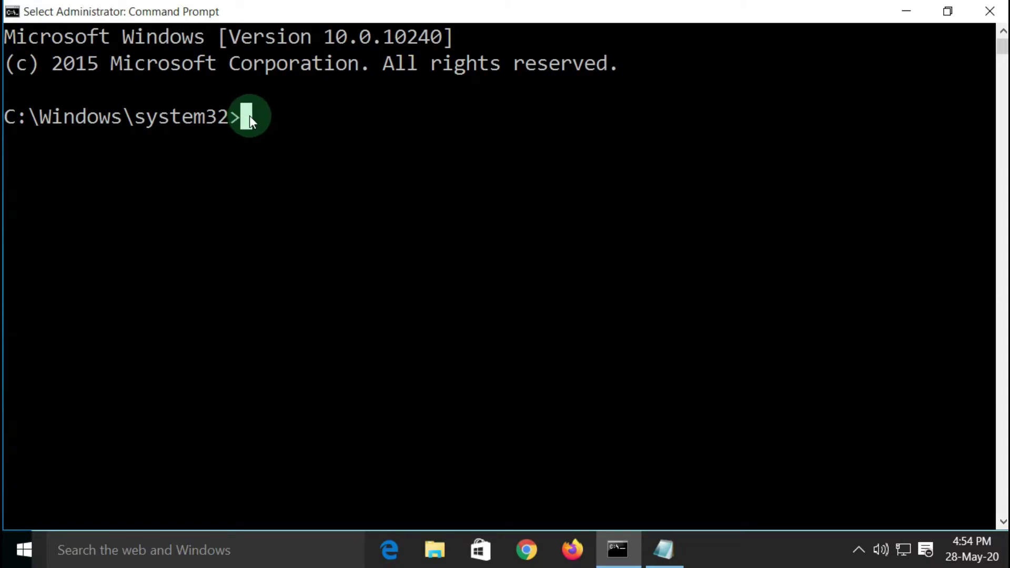
key(Escape)
key(ctrl+v)
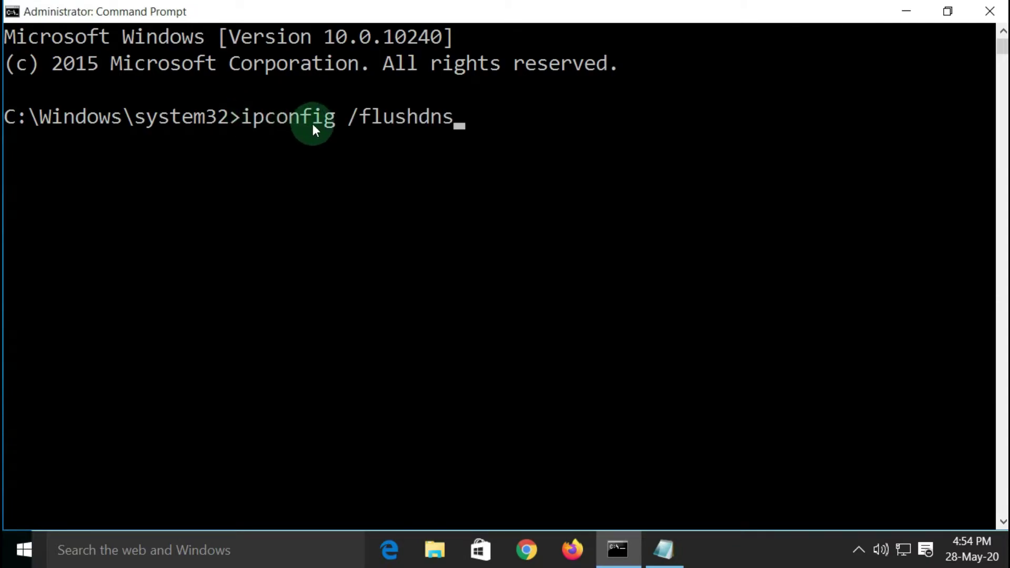
key(Return)
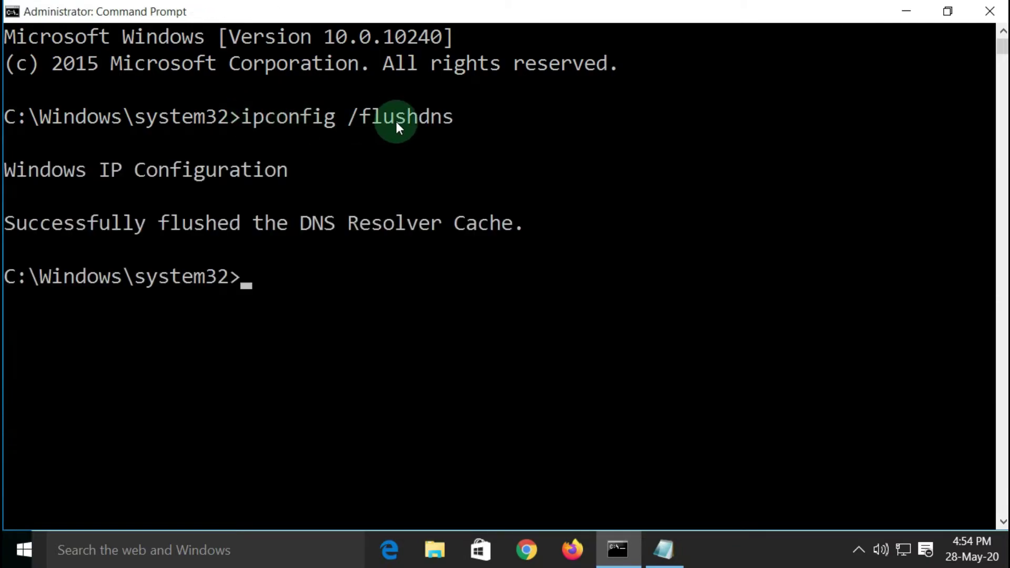
- Copy the cmd 2 command "ipconfig /registerdns" from the Notepad document and run it in Command Prompt
click(910, 12)
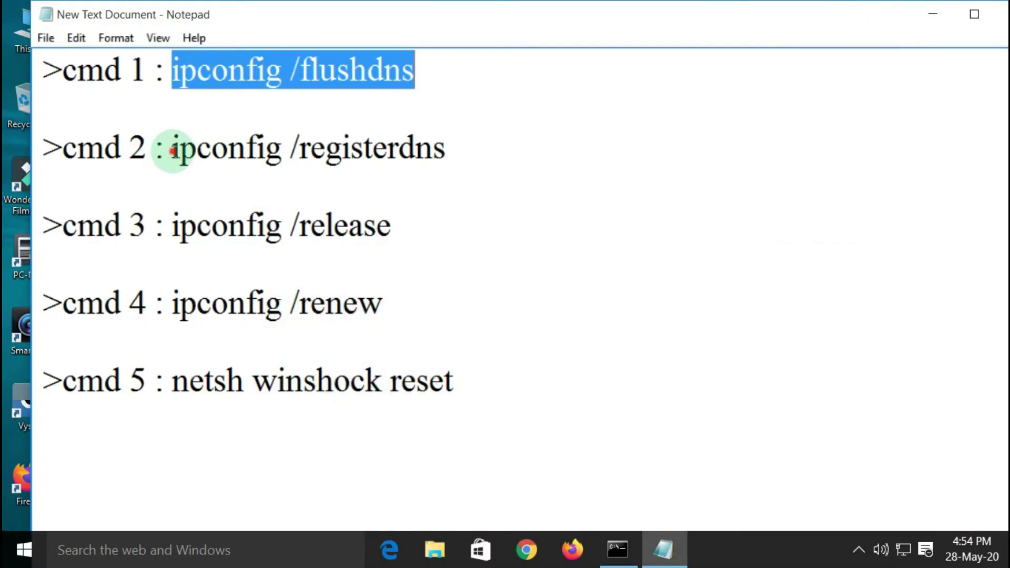
drag(173, 151, 435, 156)
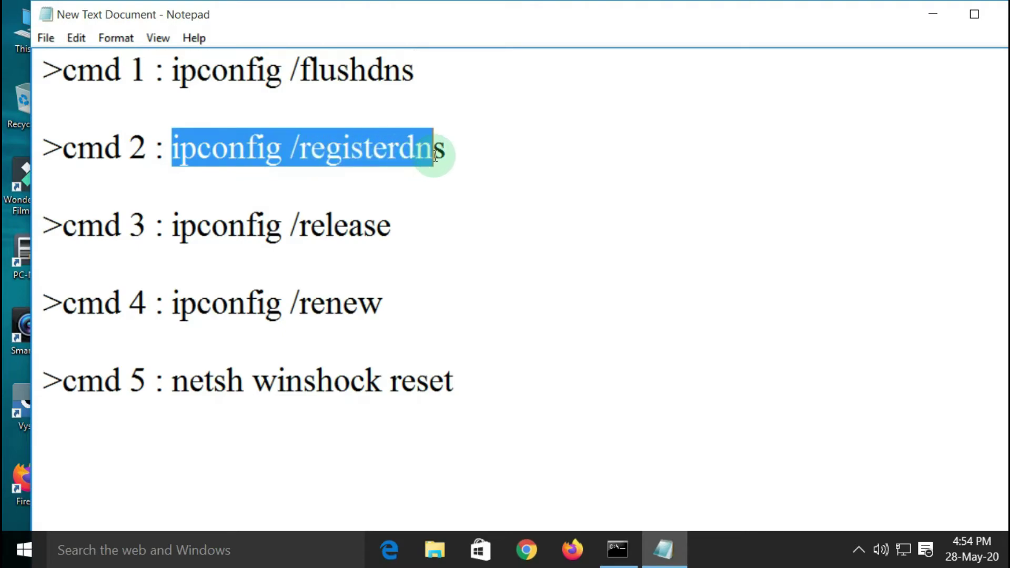
right_click(380, 154)
click(449, 217)
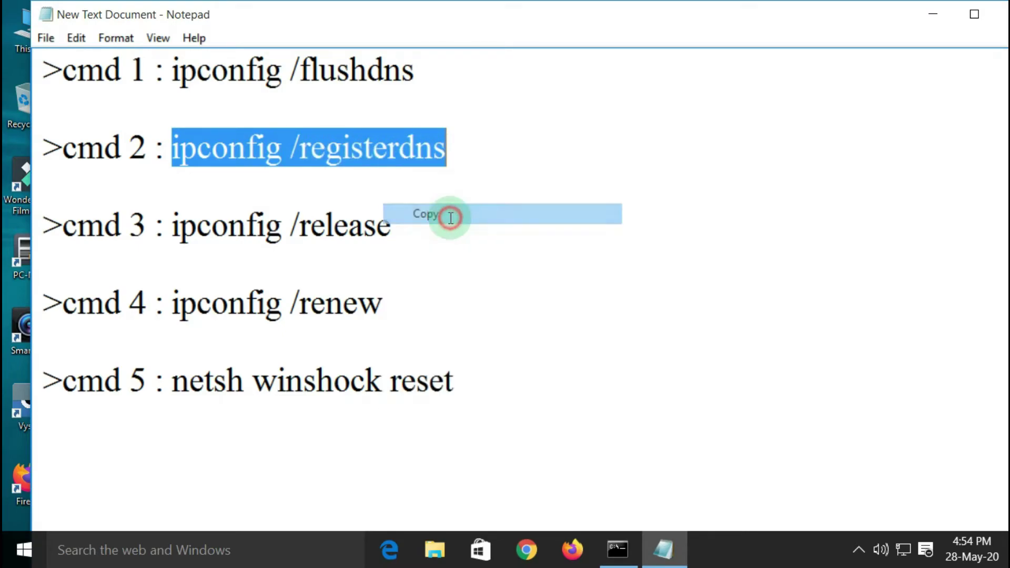
click(623, 550)
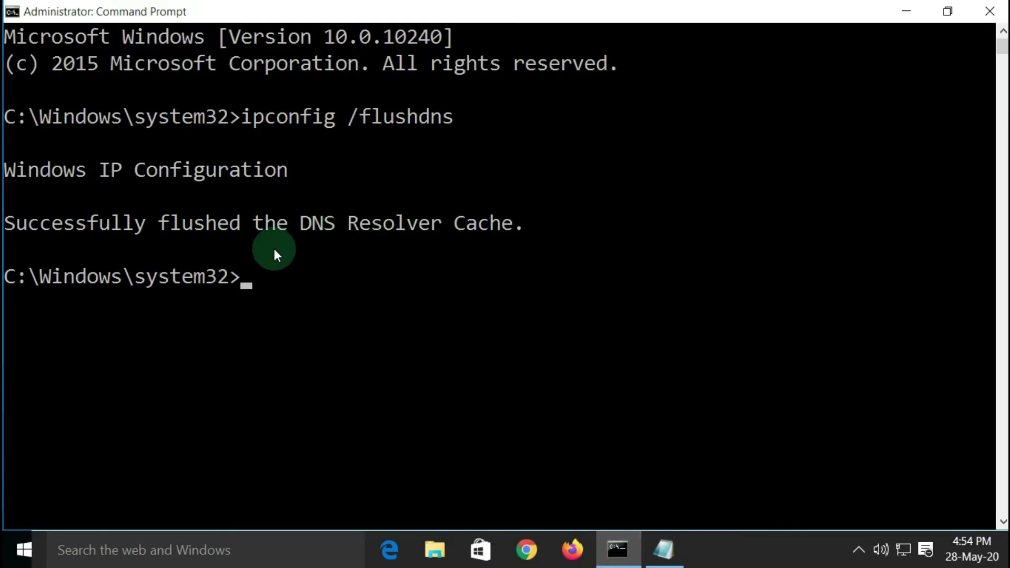
click(250, 276)
right_click(247, 276)
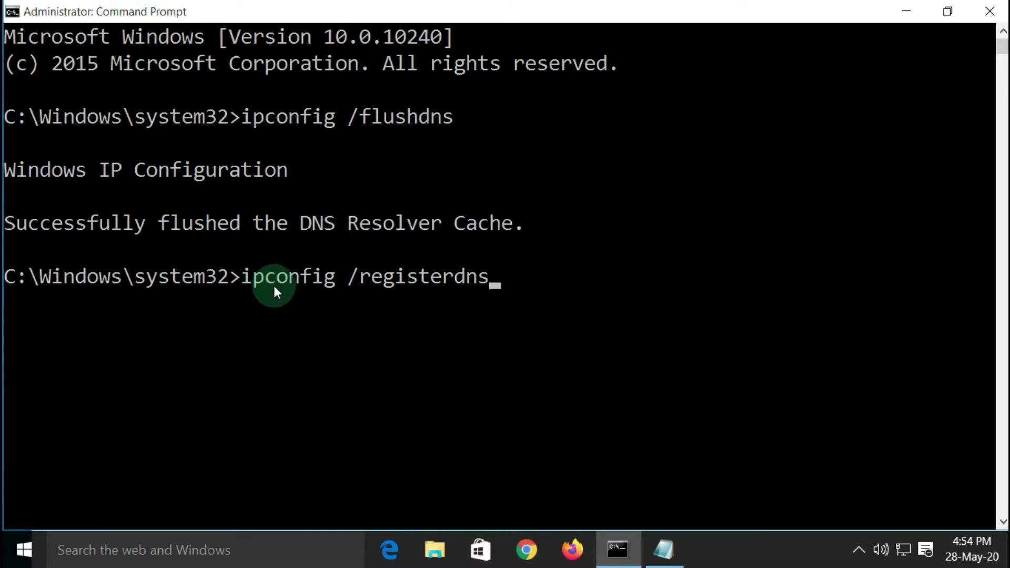
key(Return)
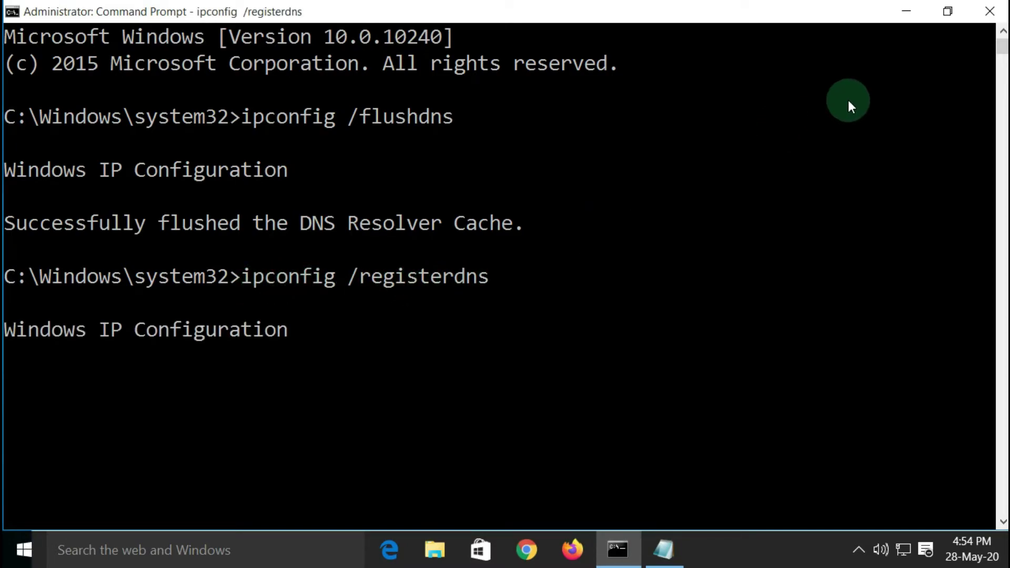
- Copy the cmd 3 command "ipconfig /release" from the Notepad document and run it in Command Prompt
click(900, 11)
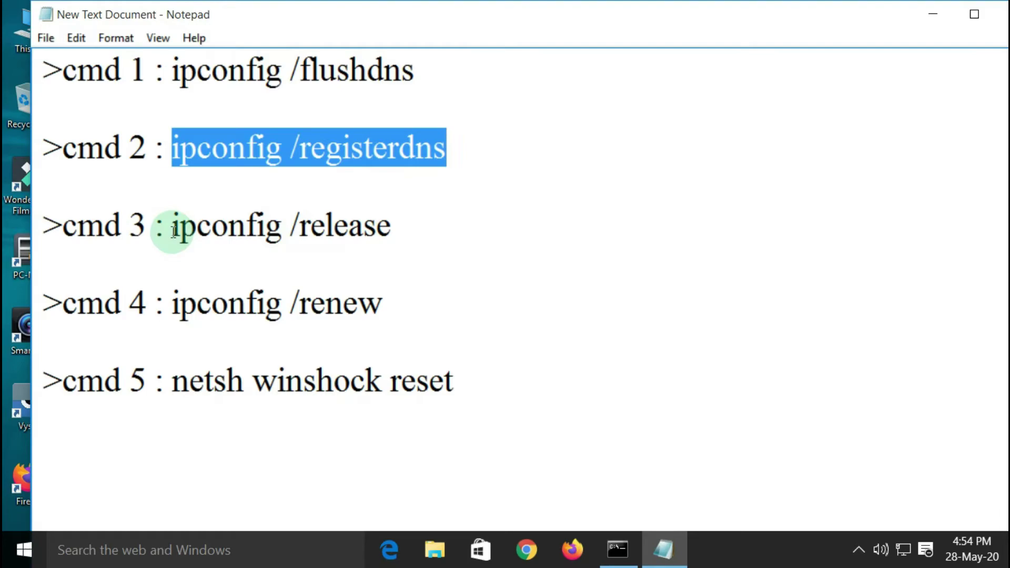
drag(169, 226, 376, 227)
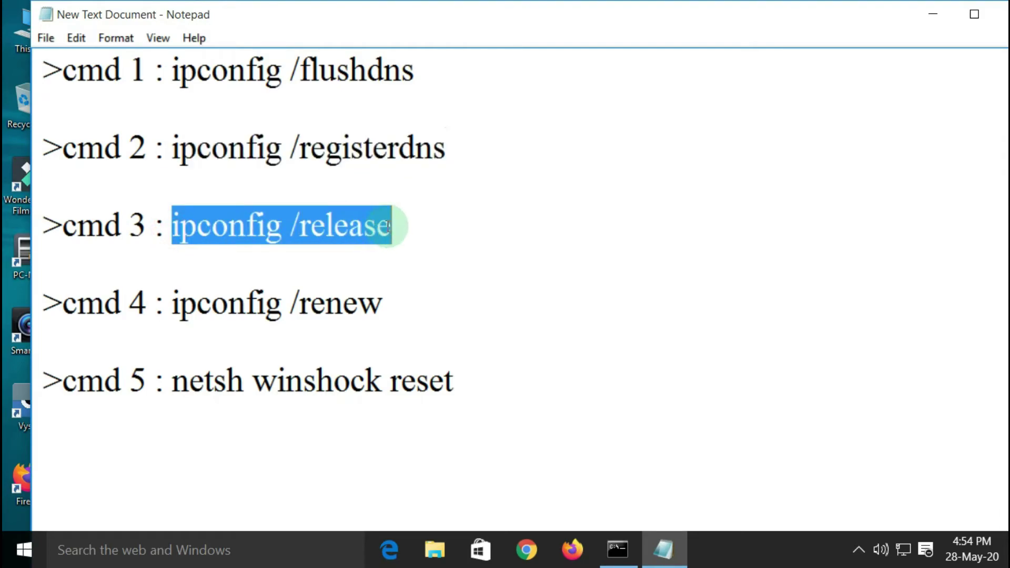
right_click(327, 231)
click(377, 290)
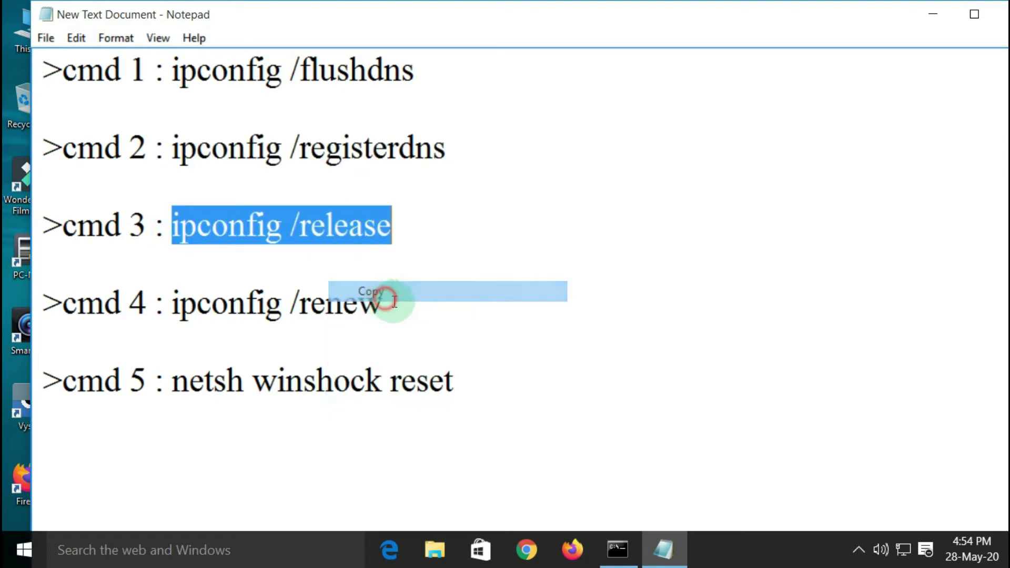
click(591, 537)
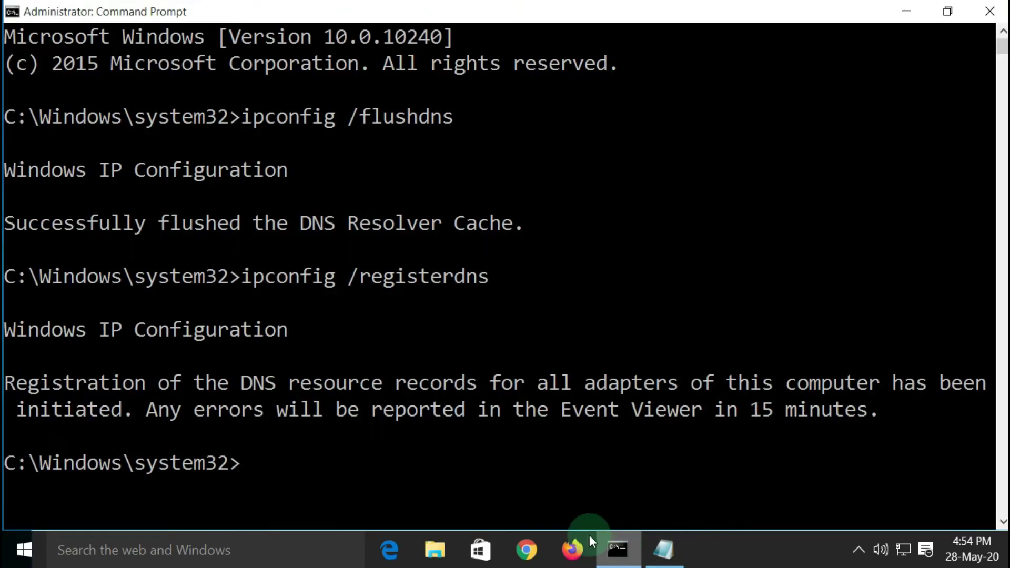
scroll(249, 463, down, 2)
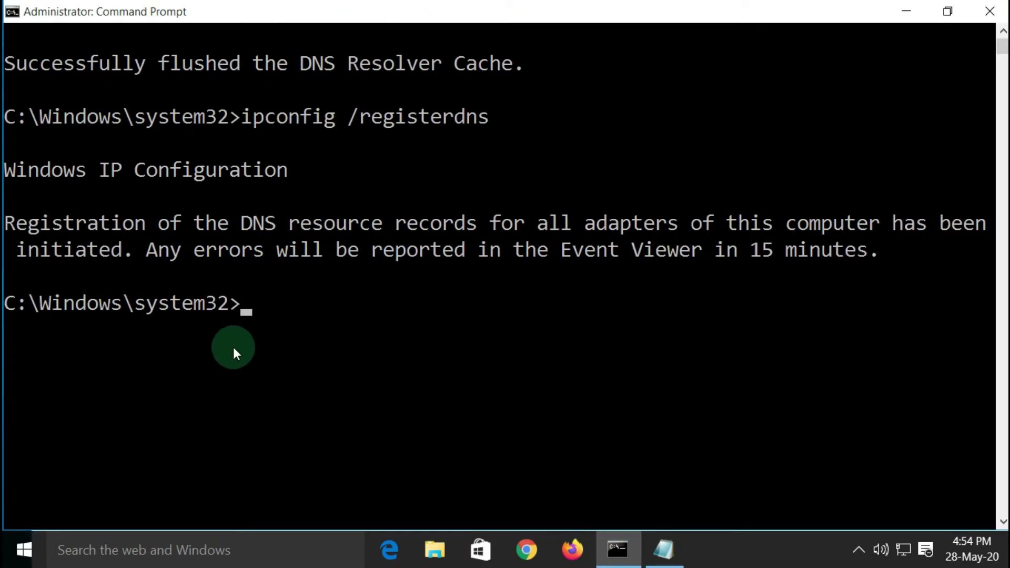
click(242, 305)
key(Escape)
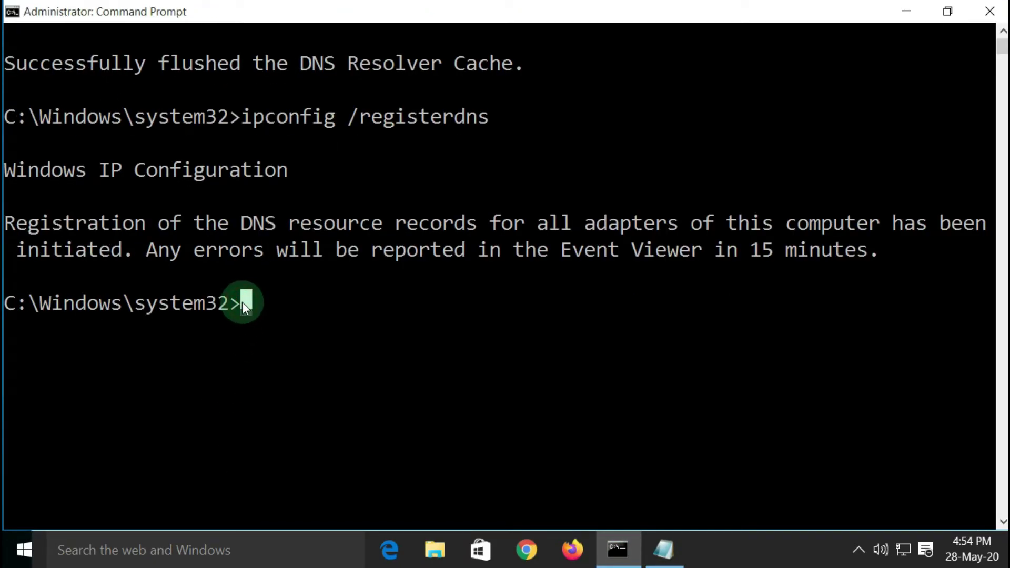
key(ctrl+v)
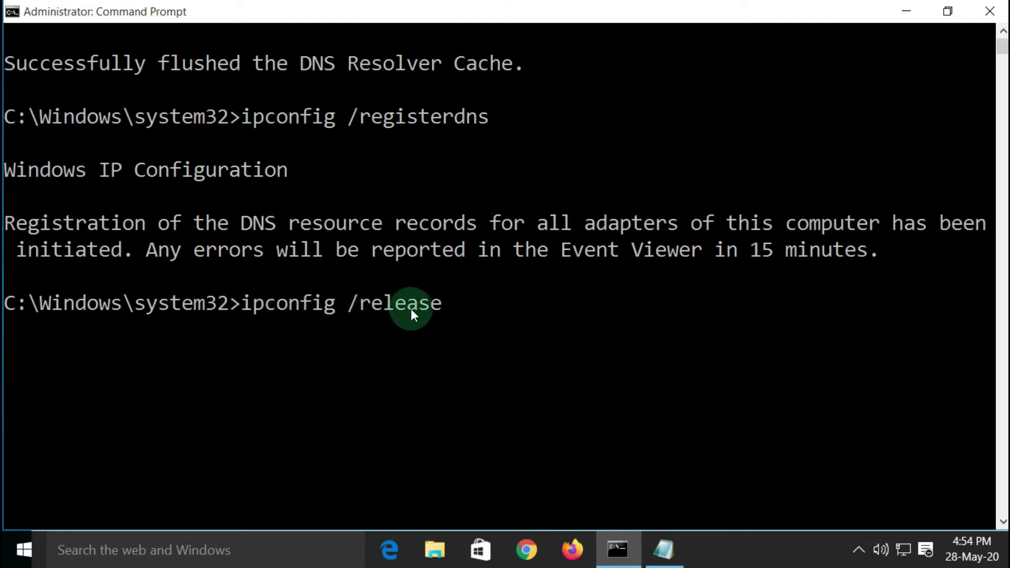
key(Return)
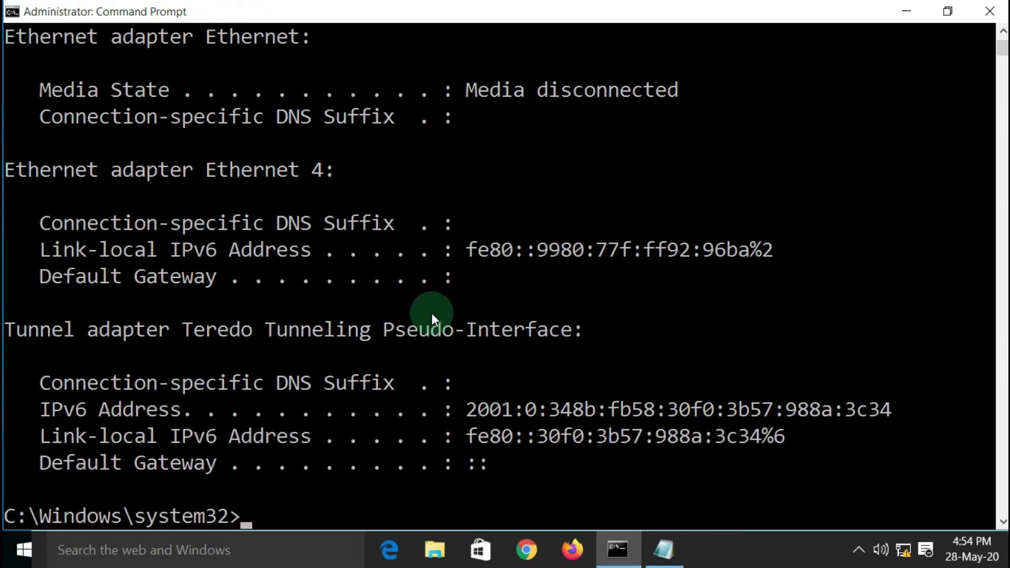
scroll(432, 313, down, 1)
scroll(432, 314, down, 3)
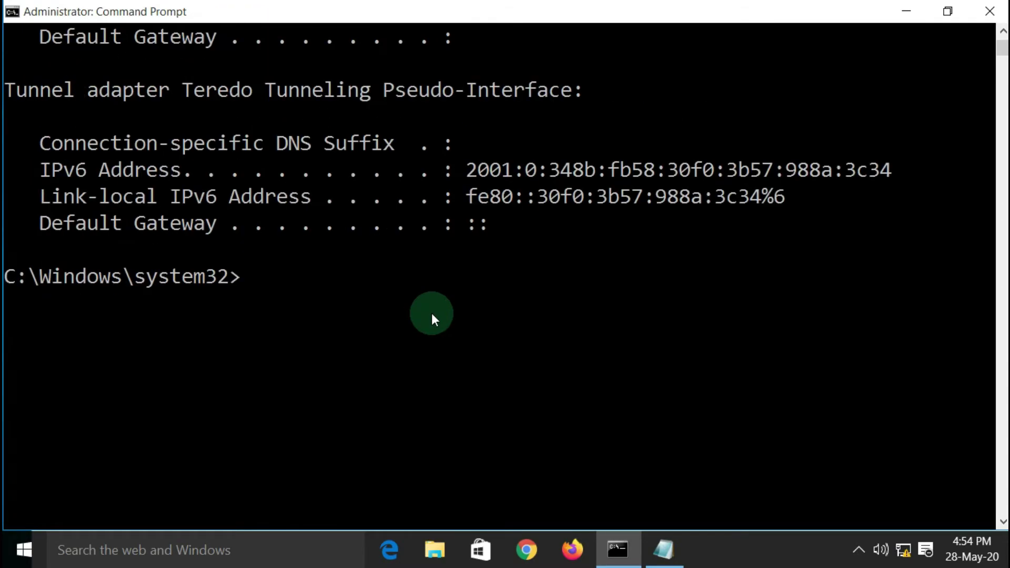
- Copy the cmd 4 command "ipconfig /renew" from the Notepad document and run it in Command Prompt
click(902, 13)
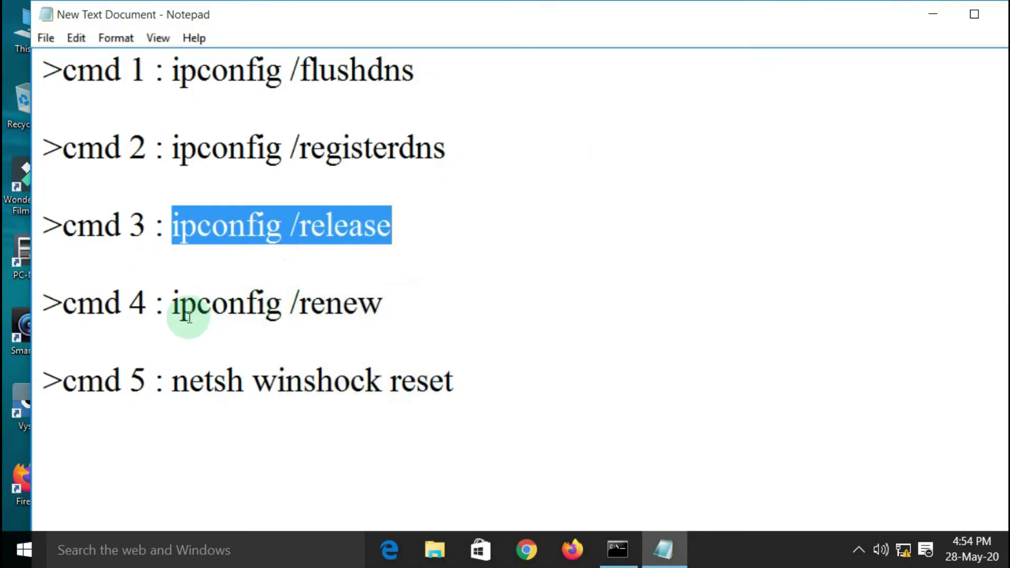
drag(172, 305, 373, 305)
right_click(364, 304)
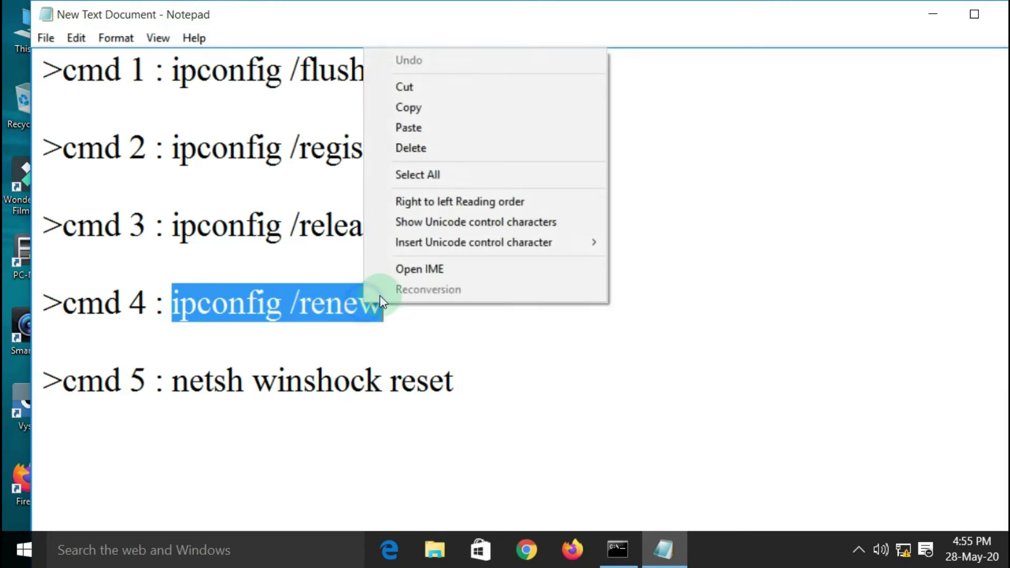
click(468, 103)
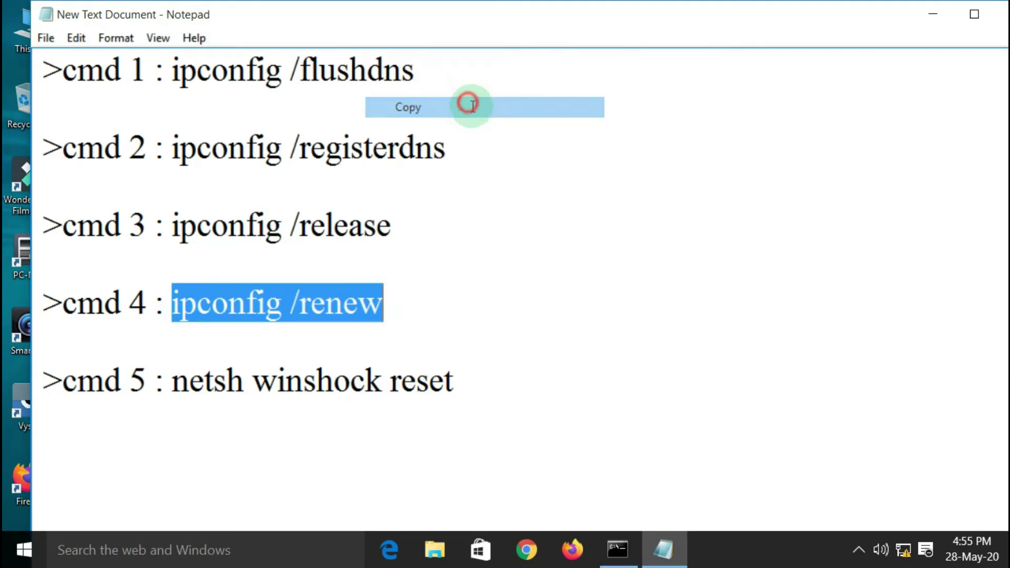
click(617, 550)
click(247, 199)
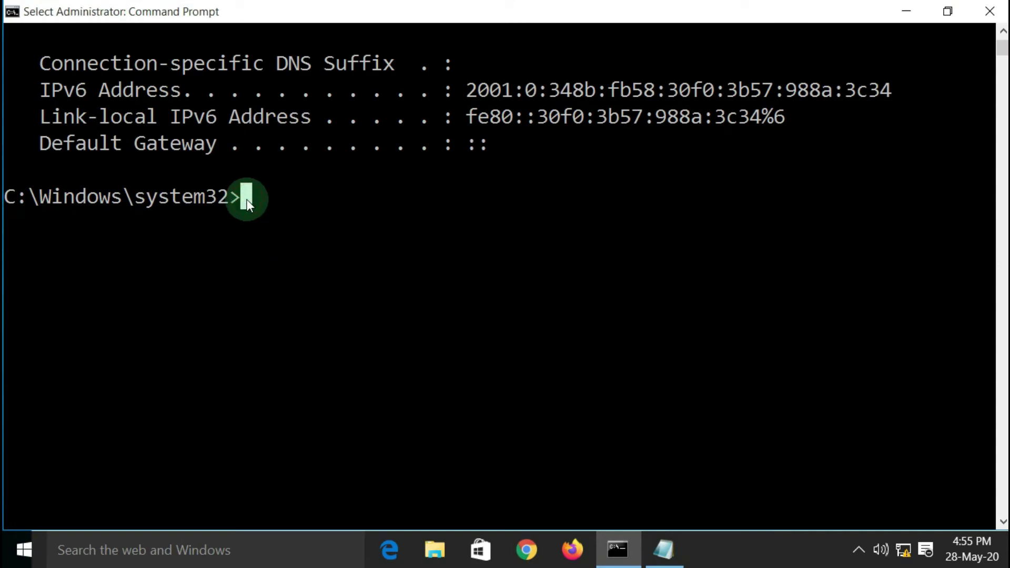
right_click(247, 199)
key(Return)
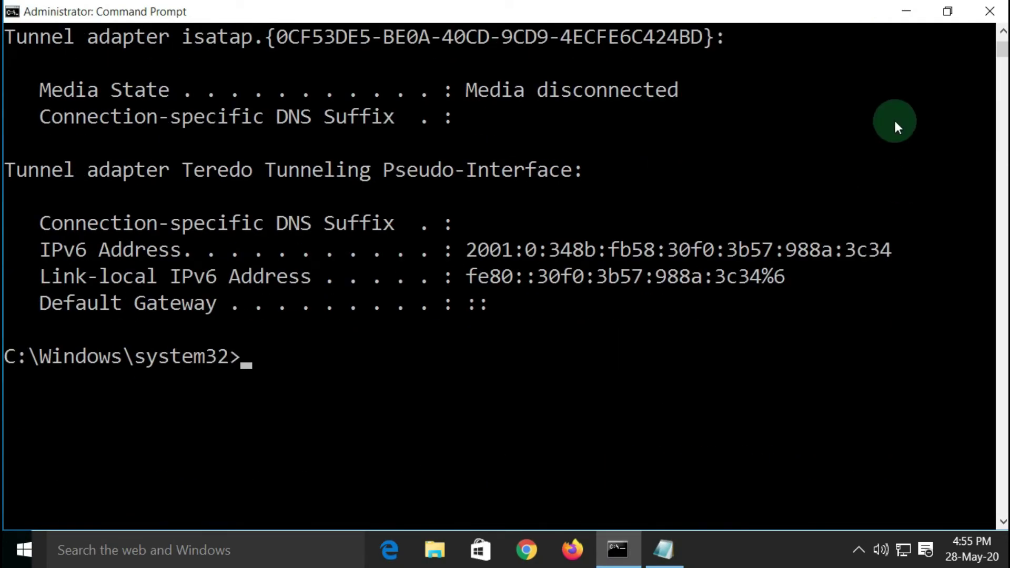
- Copy the cmd 5 command "netsh winshock reset" from the Notepad document and run it in Command Prompt
click(907, 15)
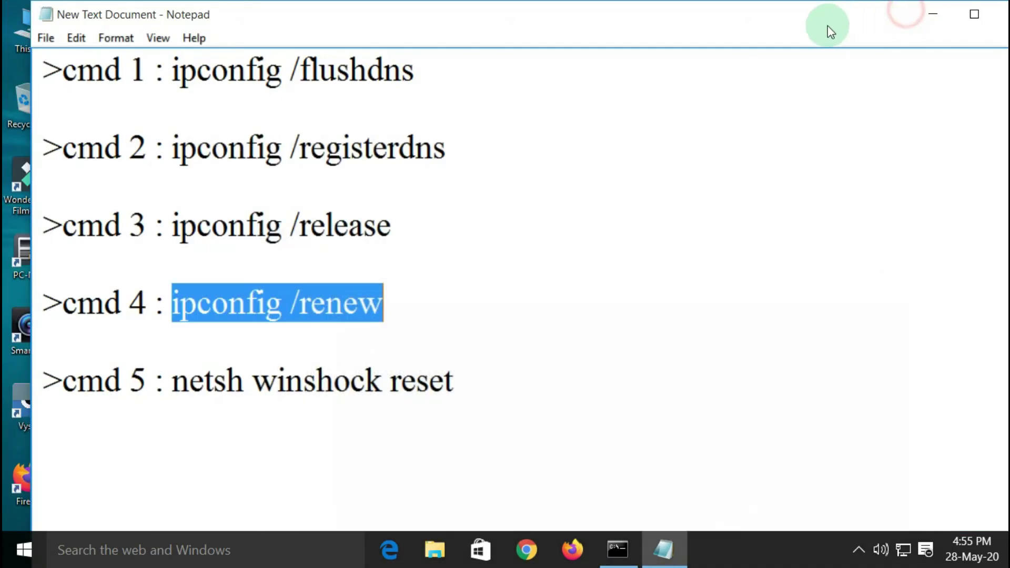
drag(174, 379, 448, 379)
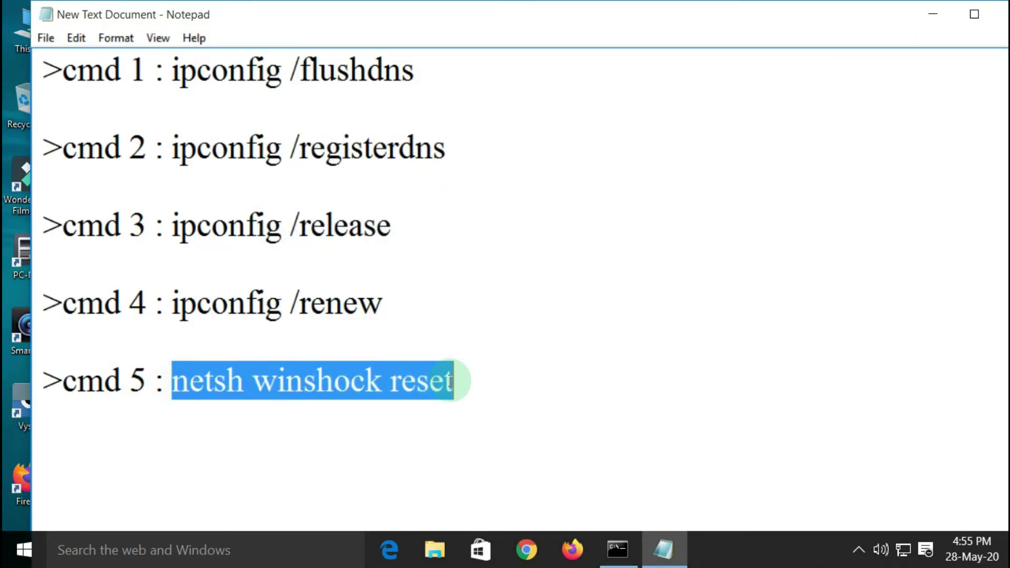
right_click(408, 387)
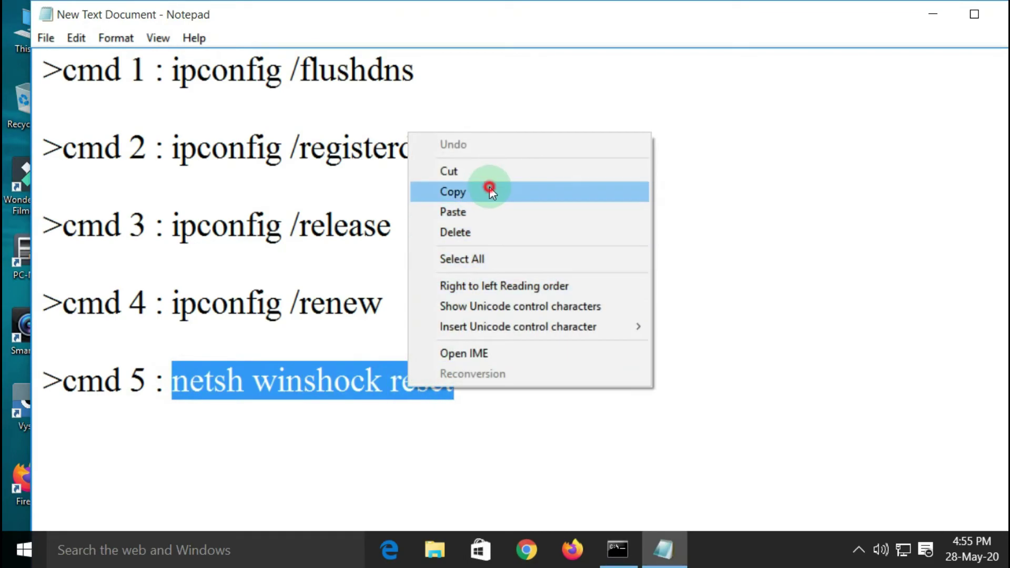
click(489, 189)
click(617, 549)
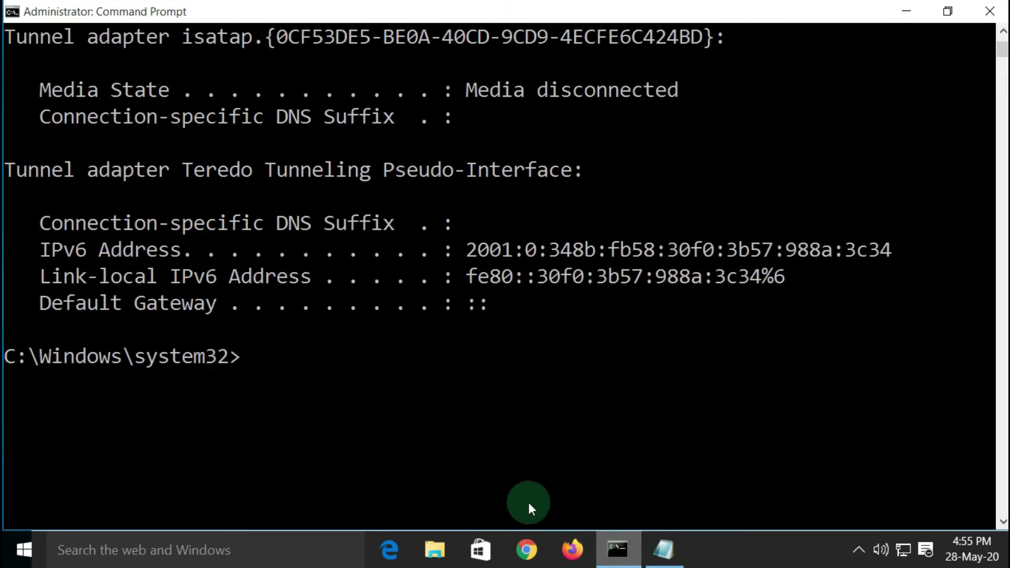
click(242, 360)
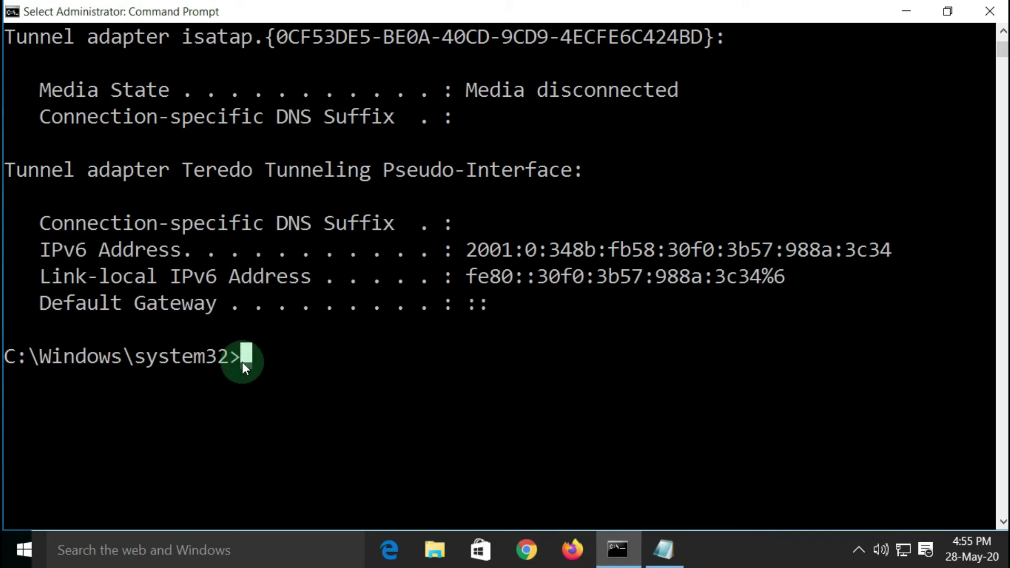
right_click(242, 362)
right_click(243, 362)
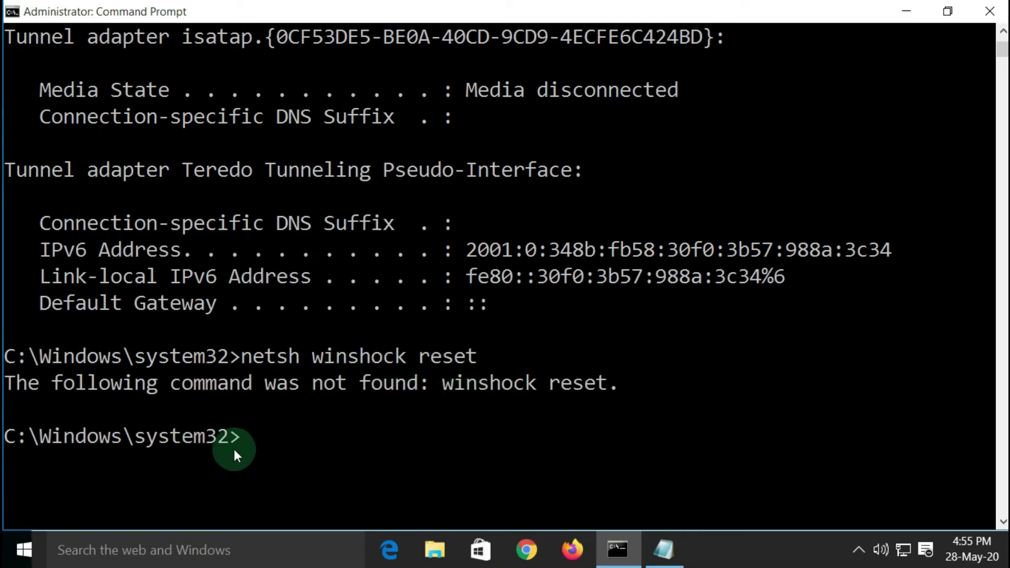
- Close the Command Prompt and Notepad windows and refresh the desktop
click(1002, 15)
click(1000, 21)
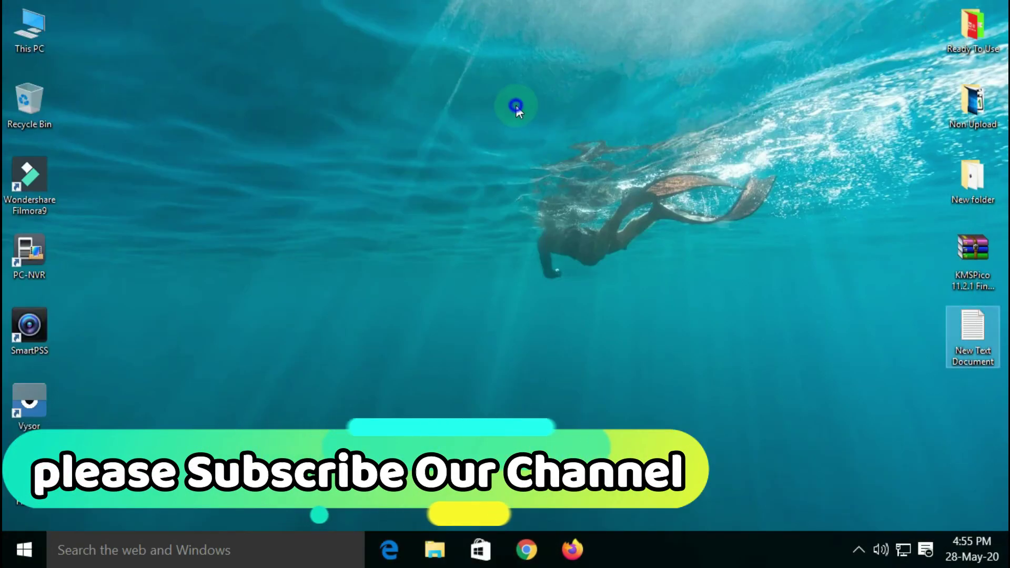
right_click(517, 108)
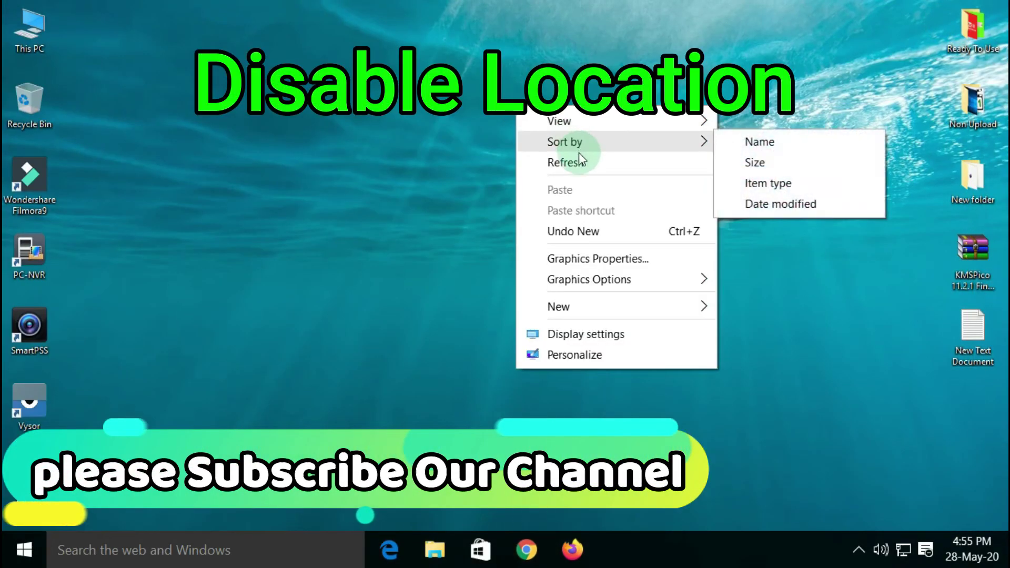
click(579, 162)
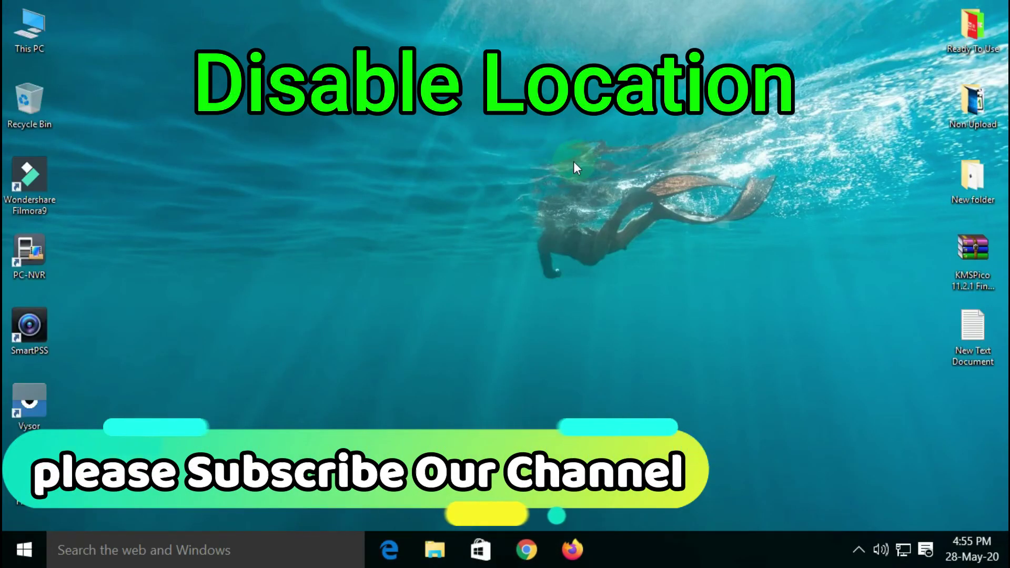
- Check in the Privacy settings whether location is turned off for this device, and close Settings
click(6, 561)
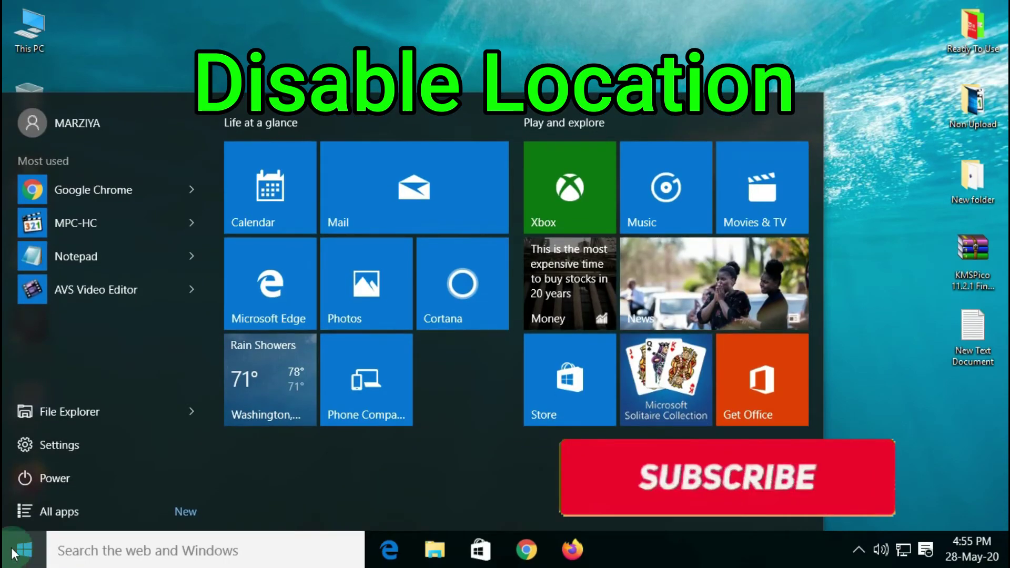
click(47, 450)
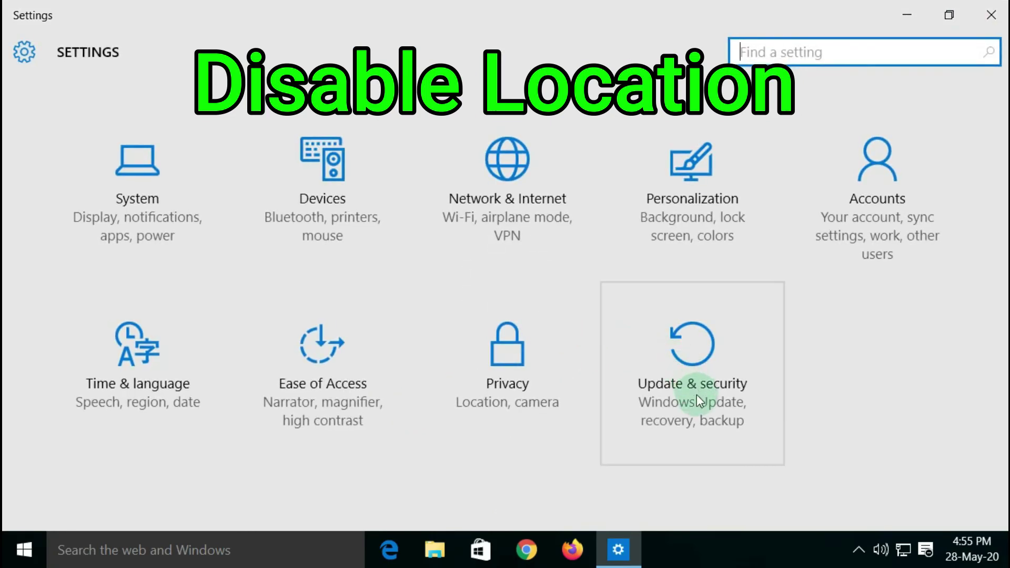
click(512, 383)
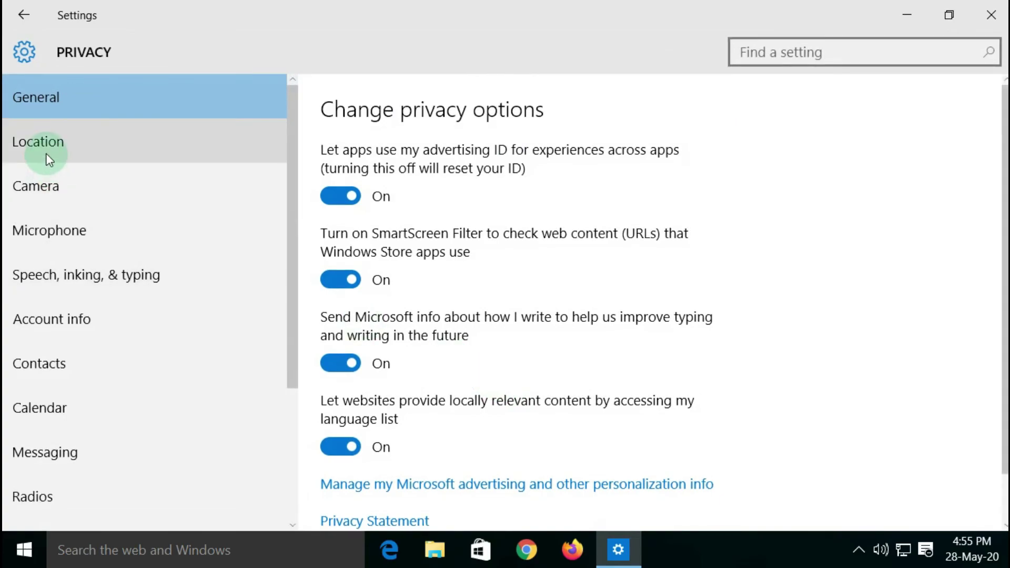
click(46, 154)
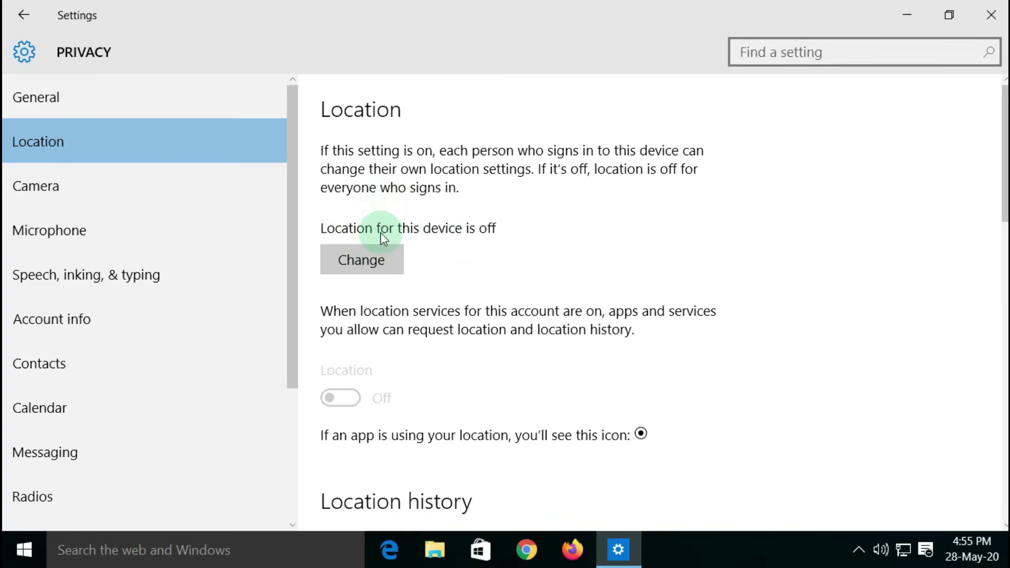
click(987, 20)
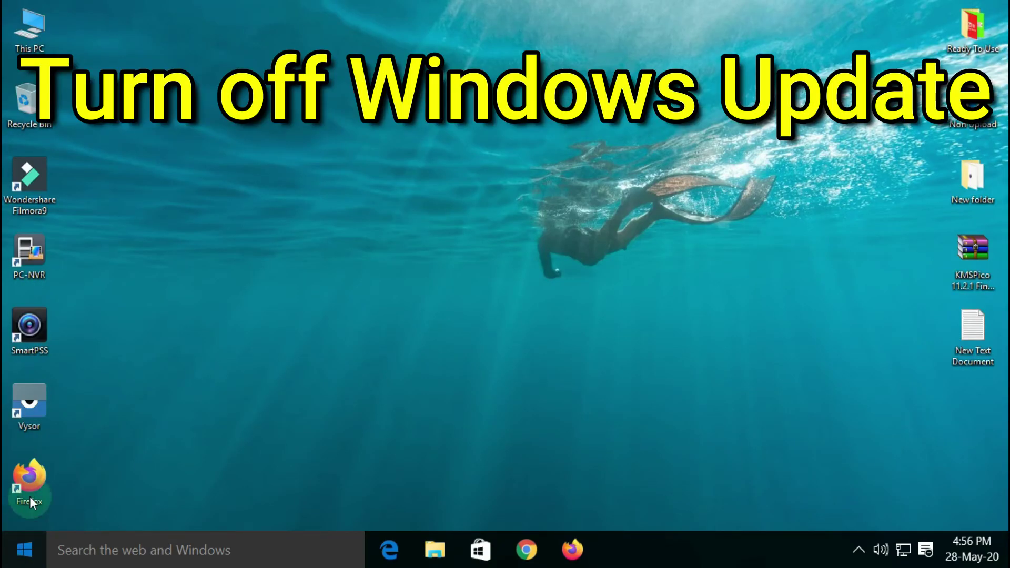
- Open the advanced options of Windows Update in the Update & security settings
key(super)
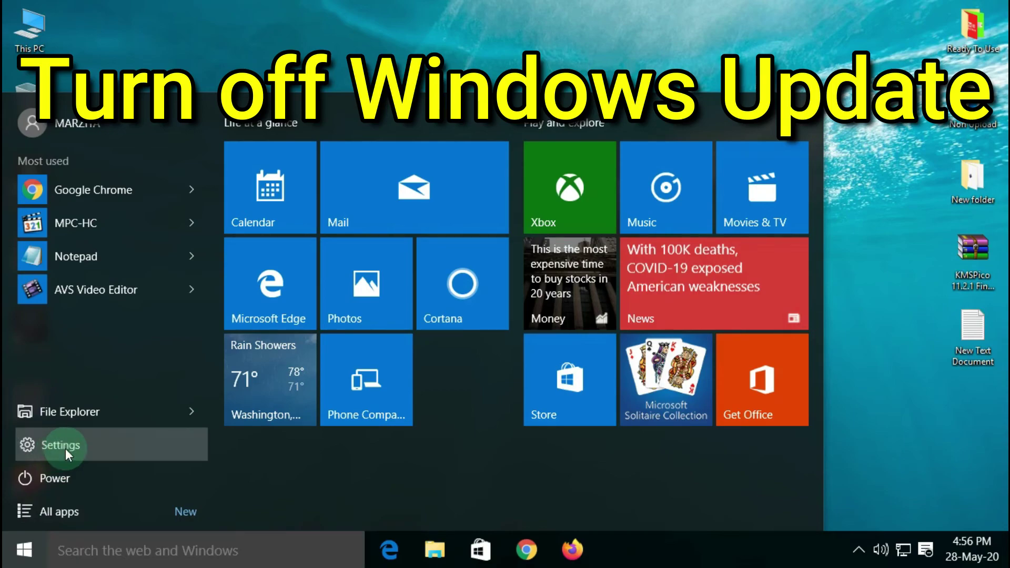
click(67, 448)
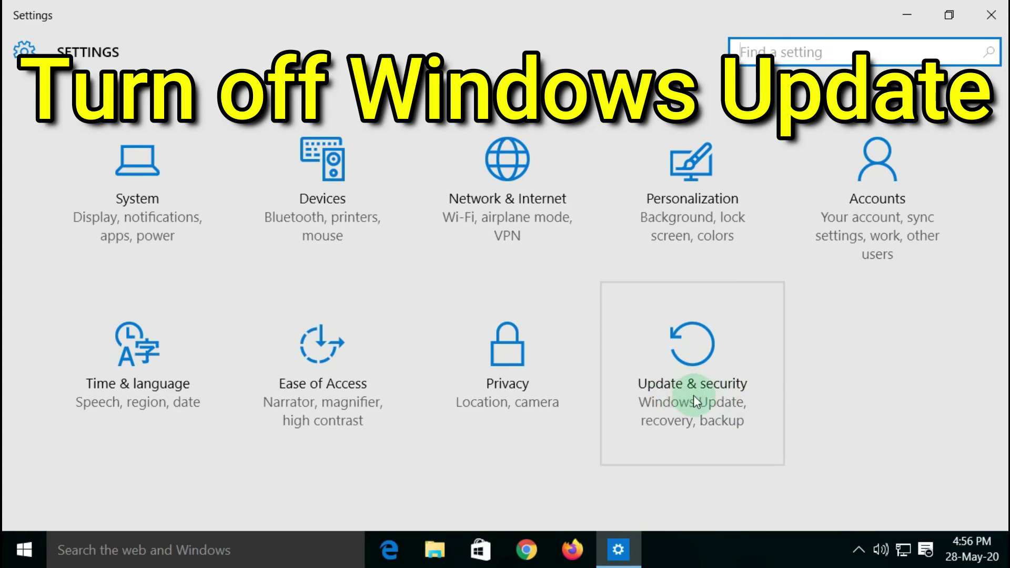
click(693, 395)
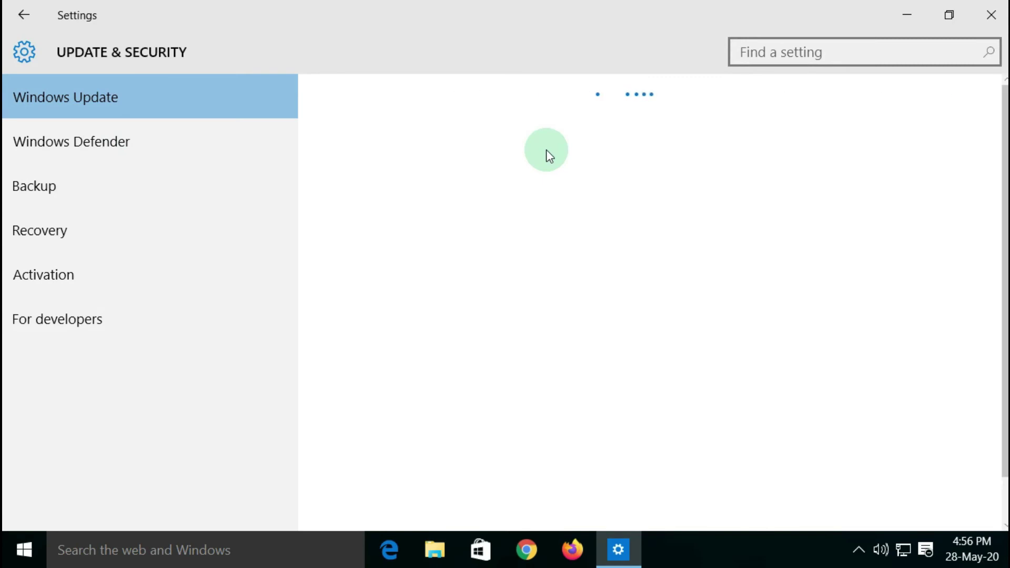
scroll(498, 262, down, 1)
scroll(498, 263, down, 2)
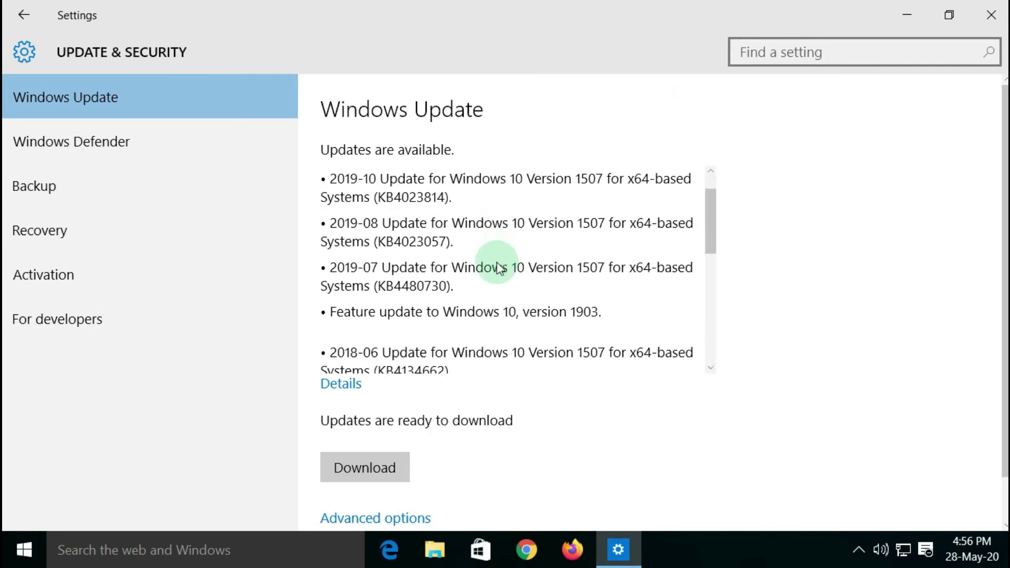
scroll(680, 342, down, 1)
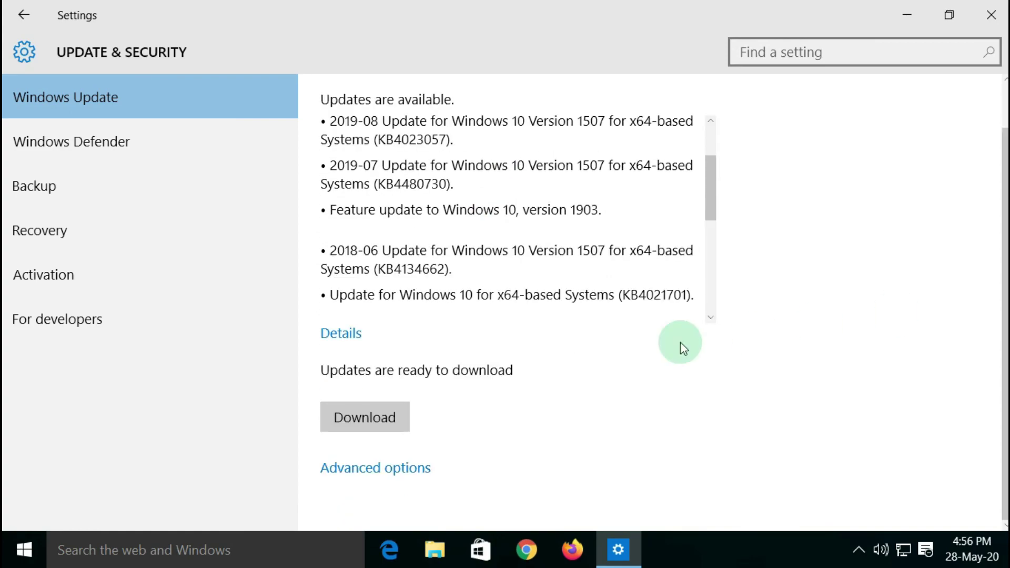
scroll(377, 455, up, 1)
scroll(364, 472, down, 1)
click(364, 473)
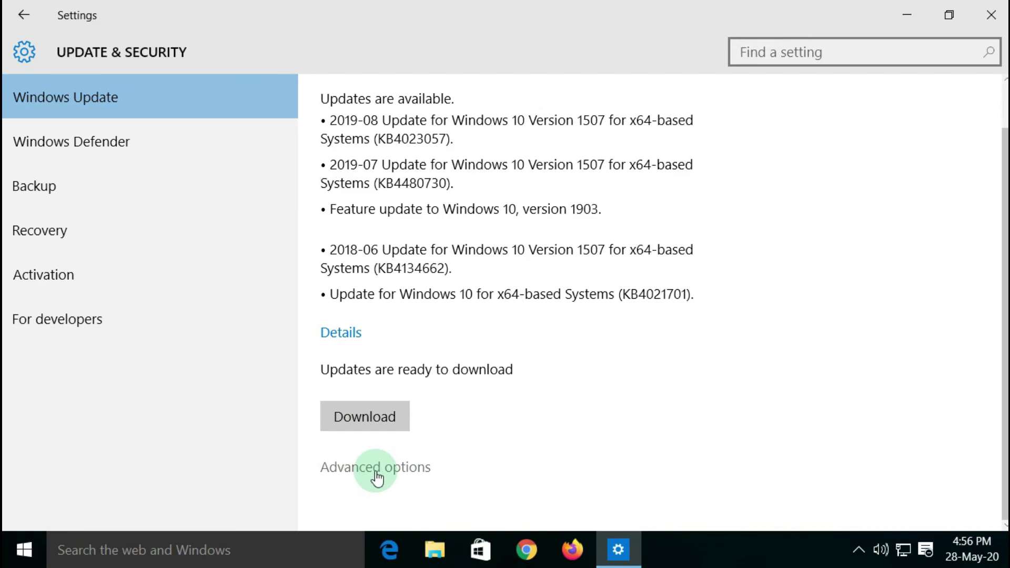
- Turn off updates from more than one place in the update delivery options and close Settings
scroll(148, 268, down, 4)
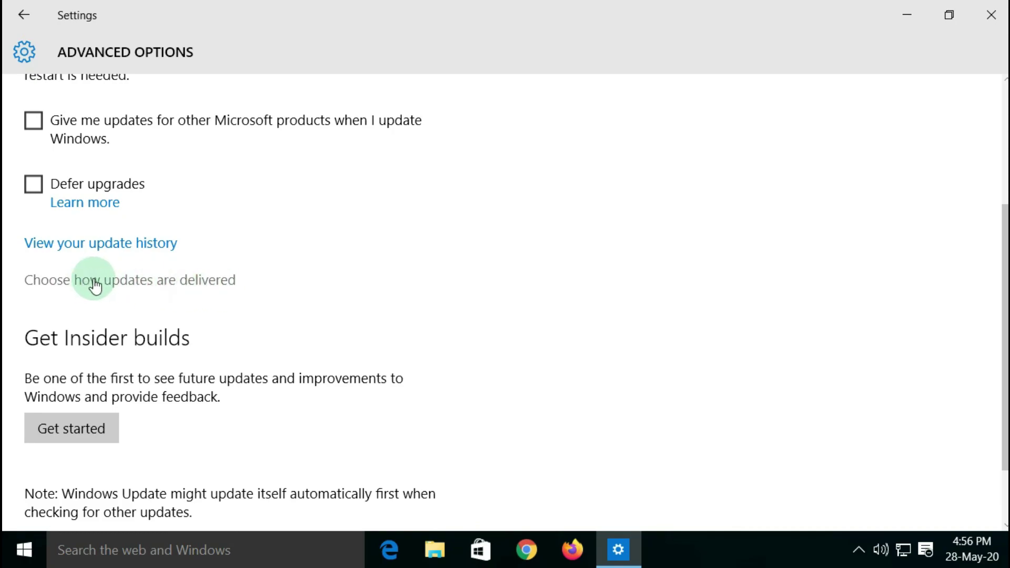
click(94, 279)
scroll(97, 282, down, 2)
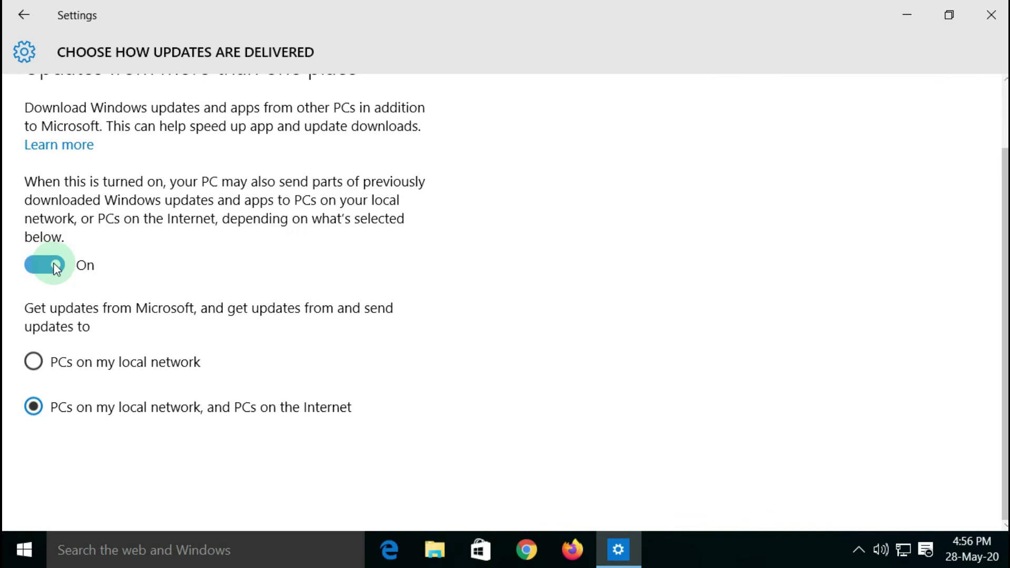
click(55, 265)
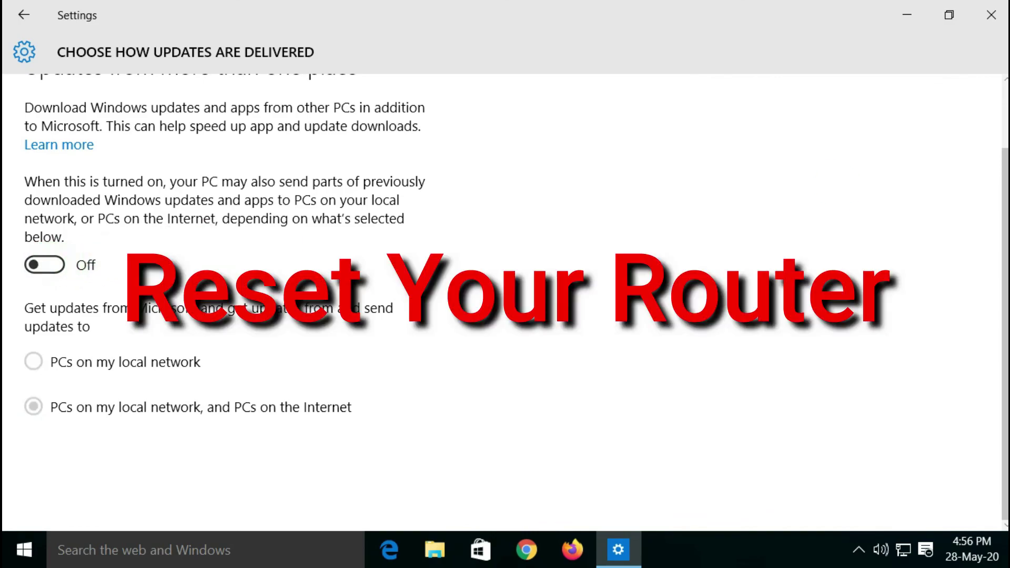
click(991, 15)
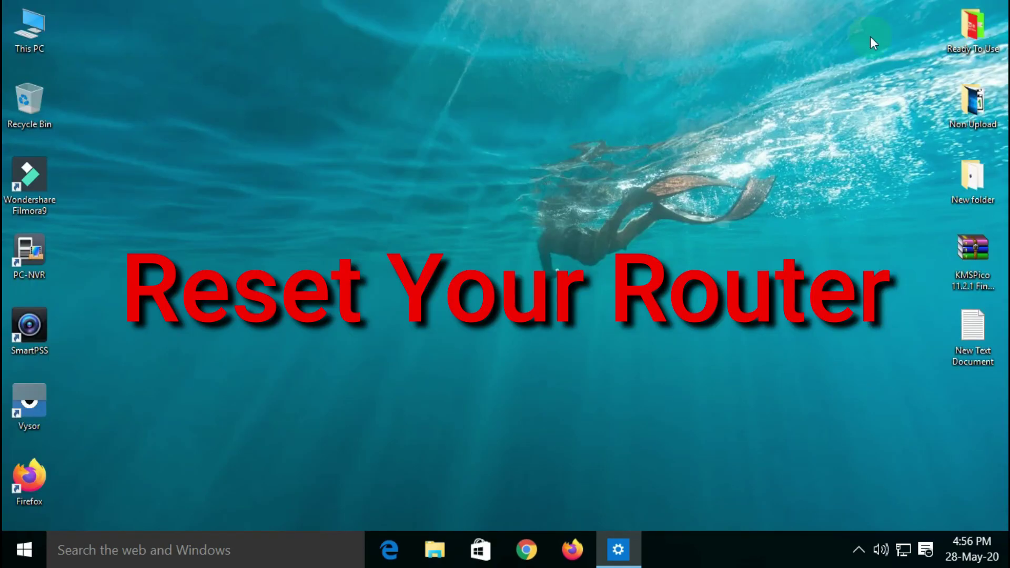
right_click(534, 138)
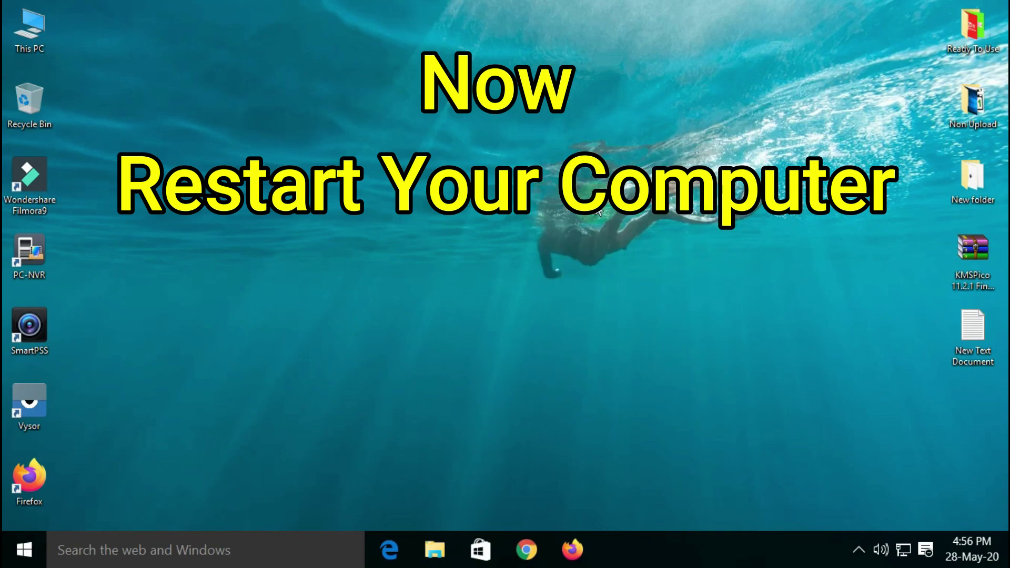